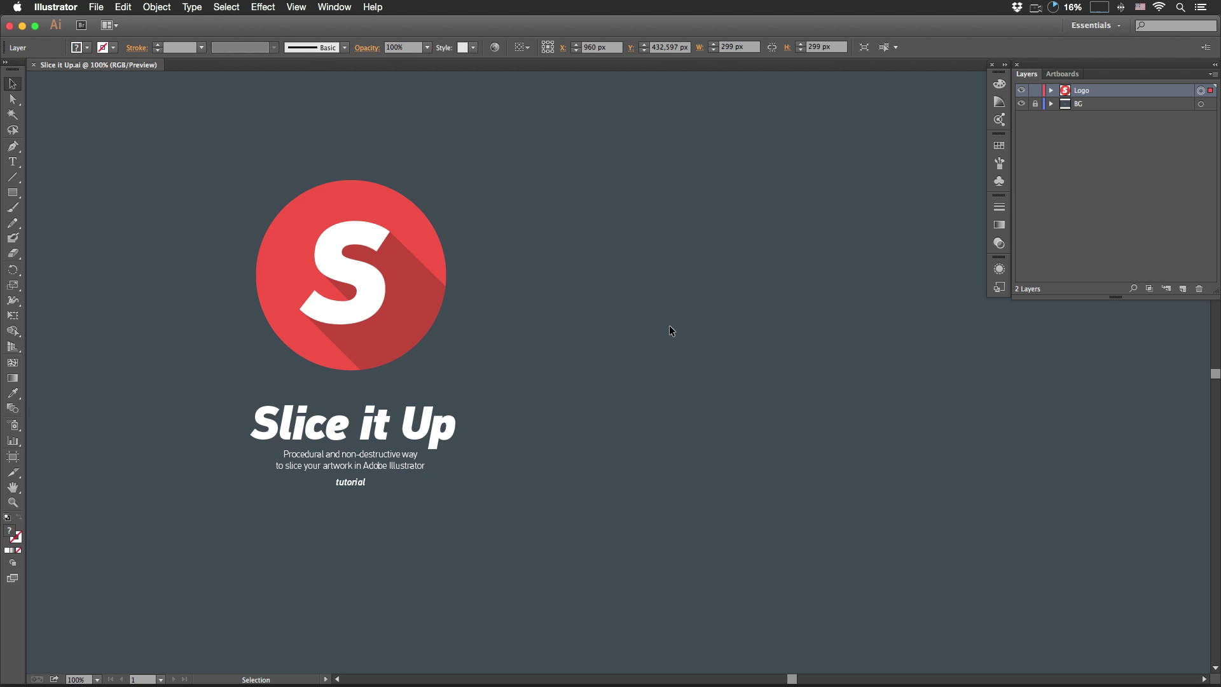
Step: Run the Slice It Up script on the selected logo and move its dialog closer to the canvas's empty area
left_click(94, 7)
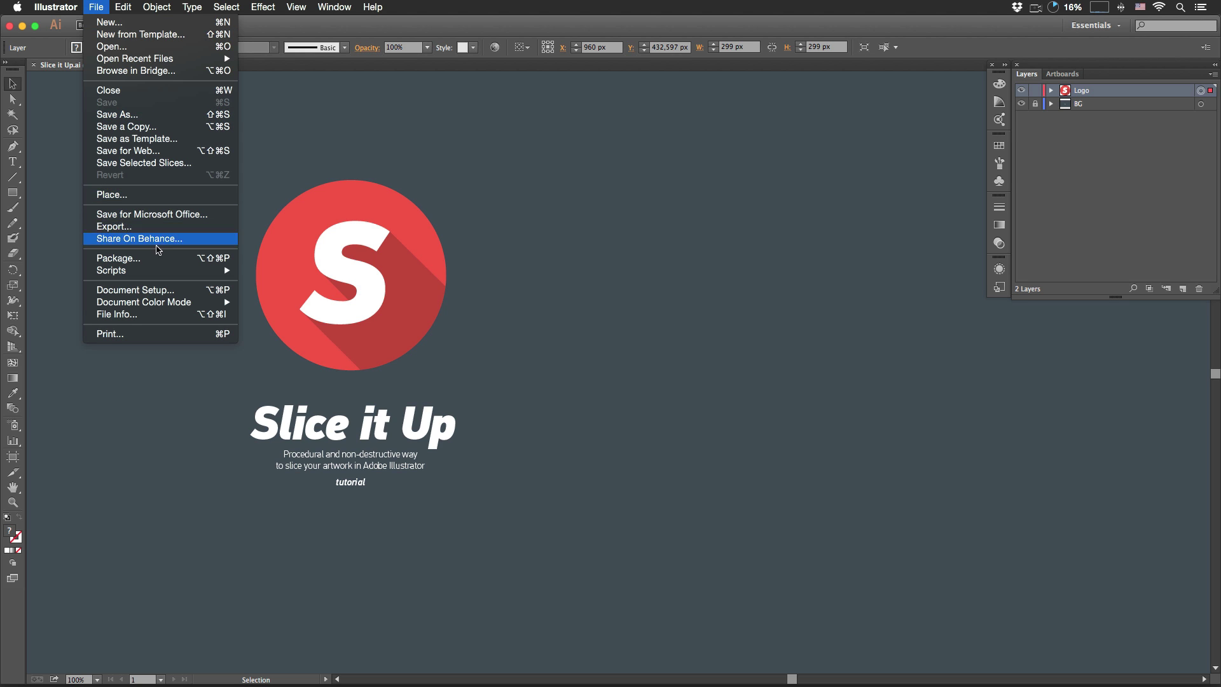
mouse_move(217, 270)
left_click(285, 271)
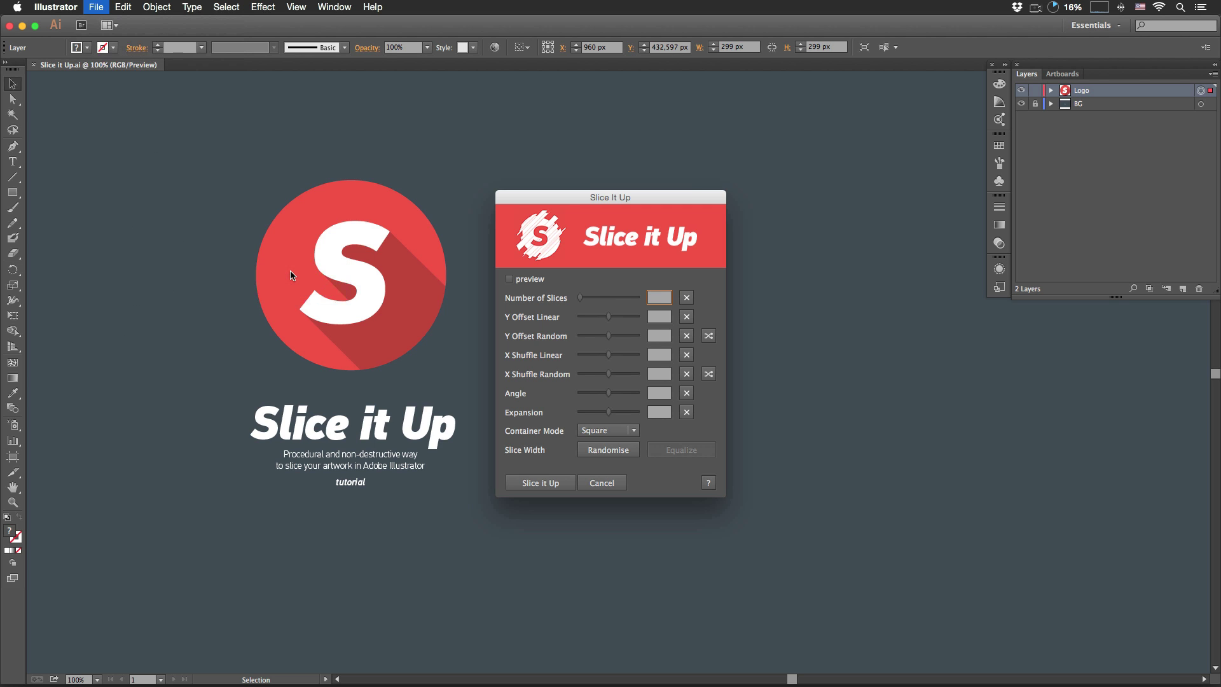
left_click_drag(601, 196, 672, 170)
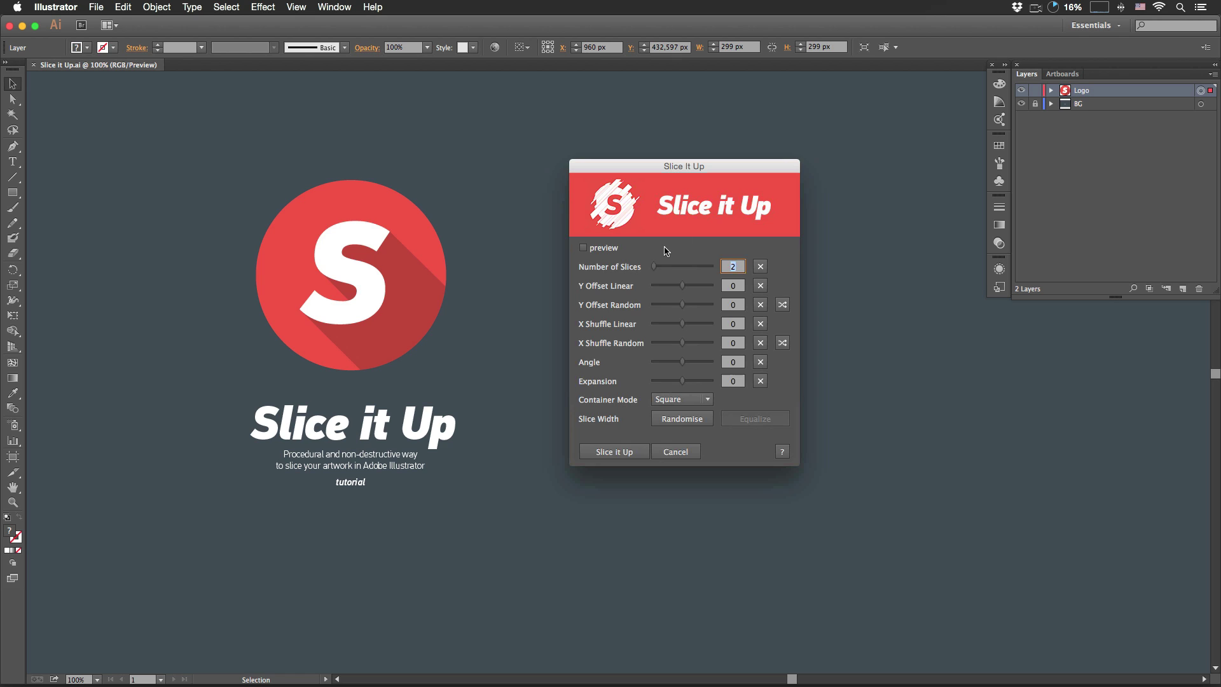
Step: Set the number of slices to 10, the container mode to Circle and the expansion to 3
left_click_drag(682, 266, 755, 268)
left_click(690, 398)
left_click(691, 426)
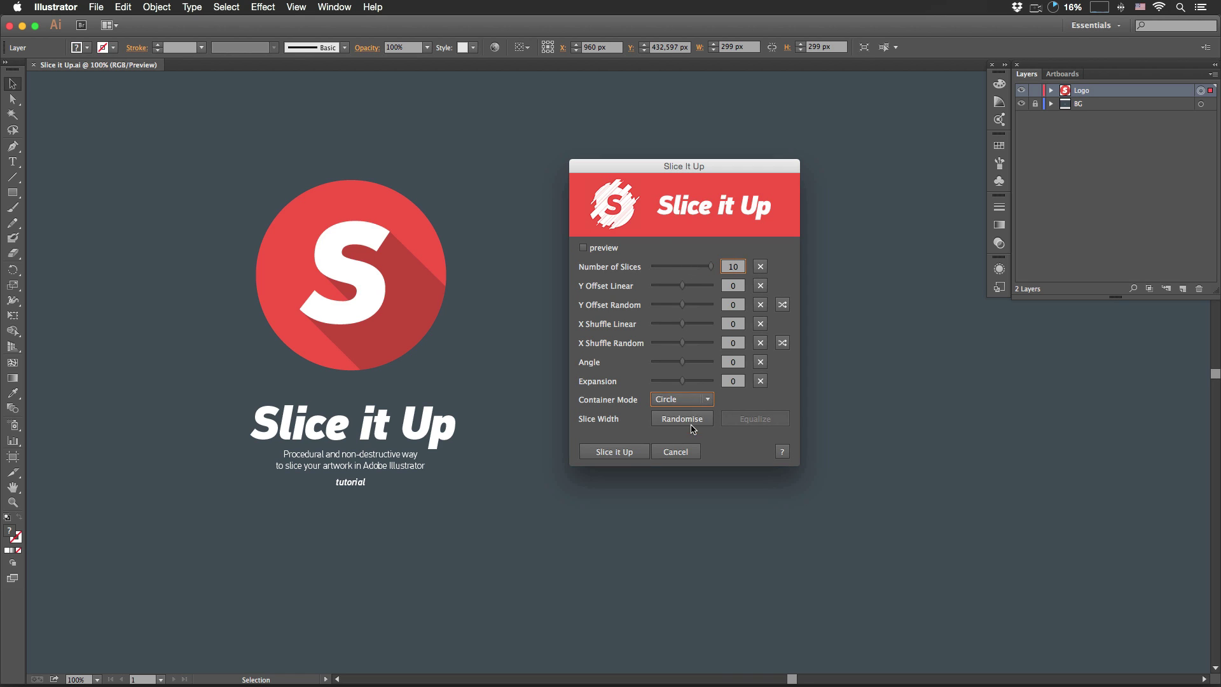
left_click(689, 380)
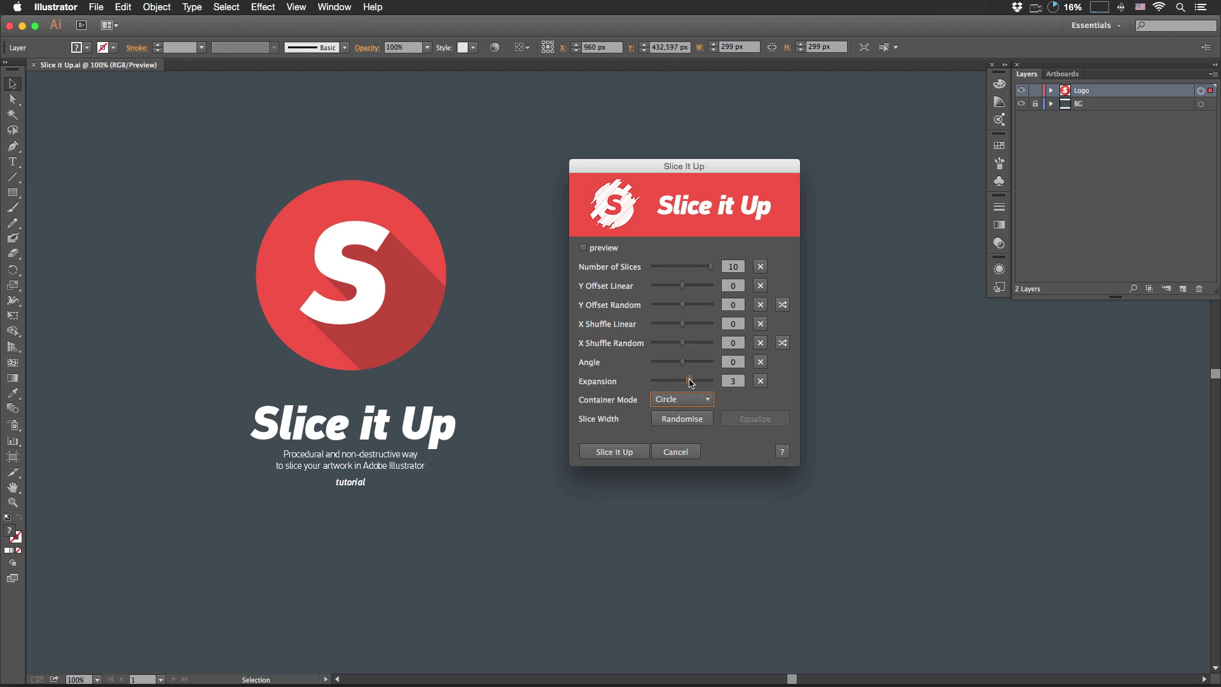
Step: Turn on the slicing preview and set the number of slices to 20
left_click(608, 249)
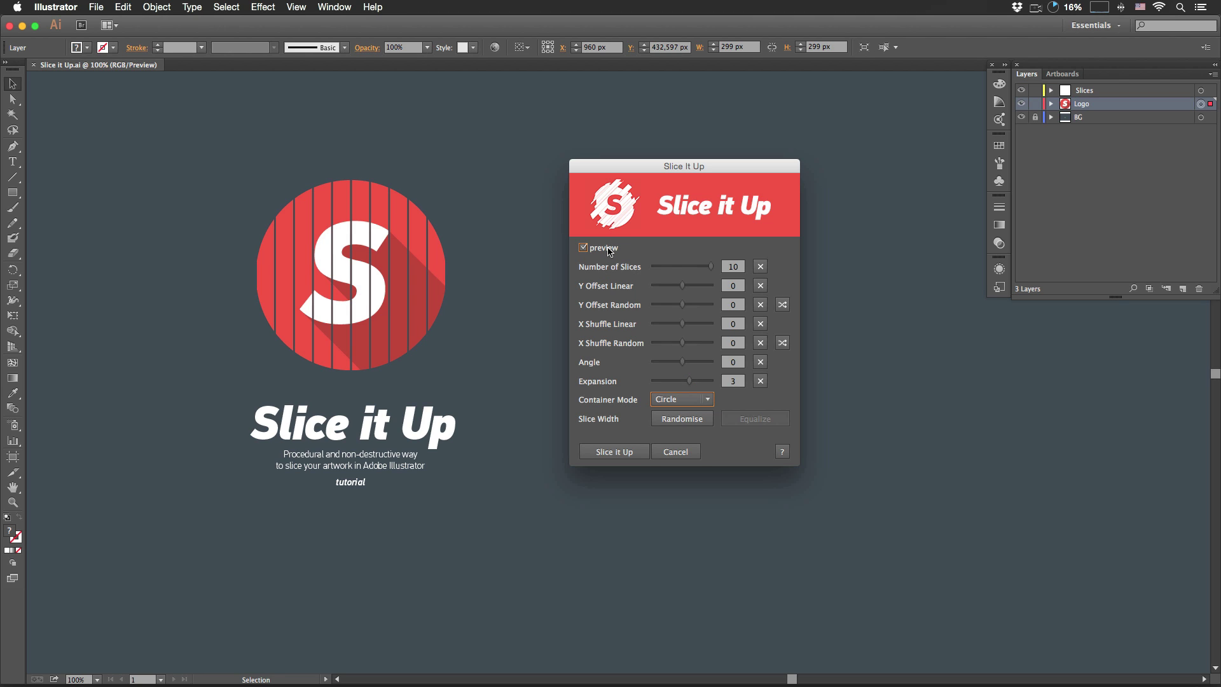
left_click(609, 249)
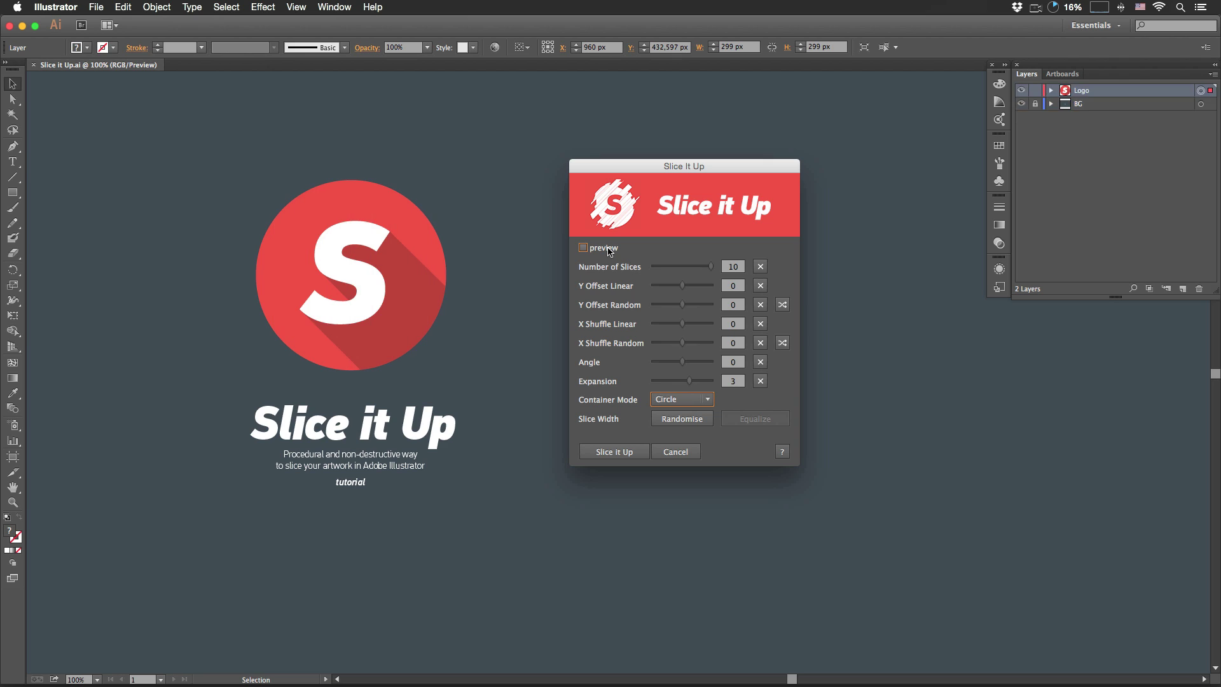
left_click(609, 249)
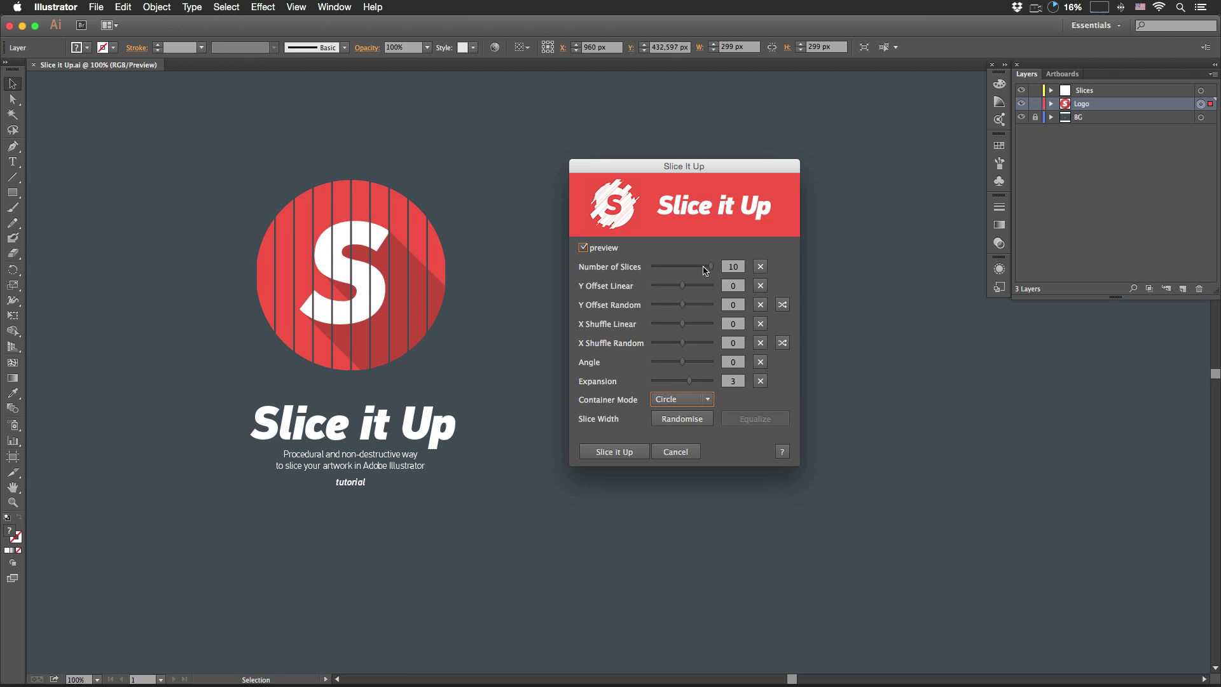
left_click_drag(705, 270, 736, 272)
left_click(738, 270)
type("20")
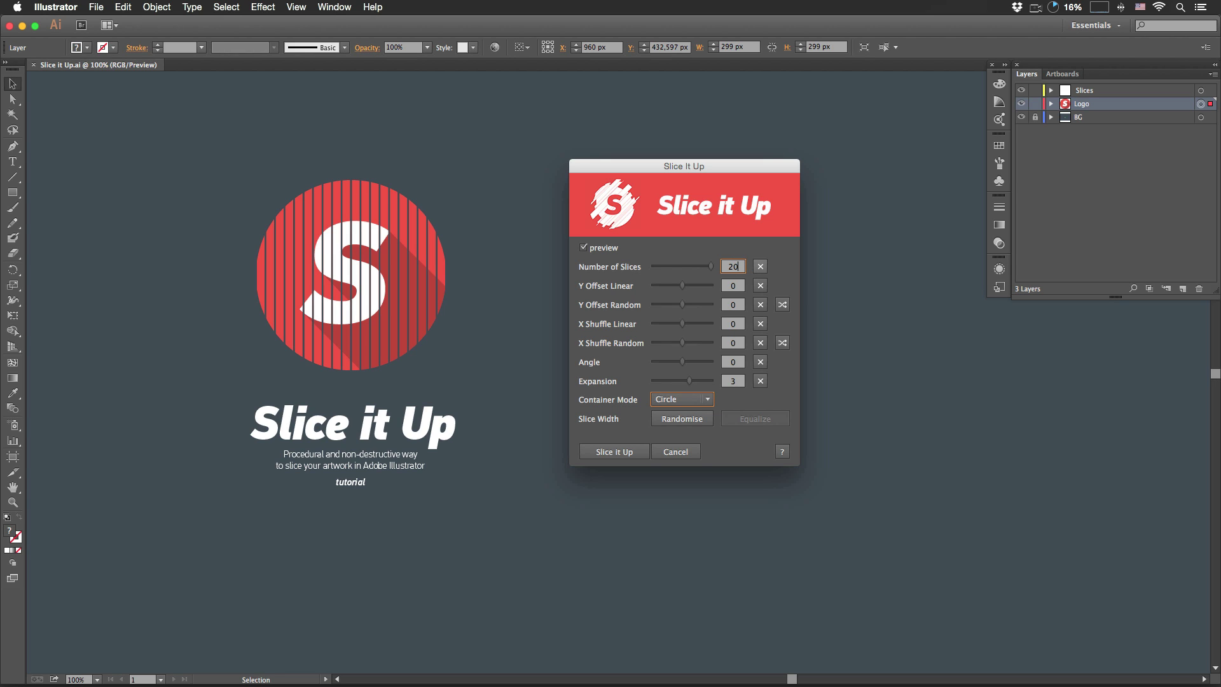
key("Tab")
Step: Try a Y Offset Linear of 28 on the slices and reset it to 0
left_click_drag(679, 288, 692, 286)
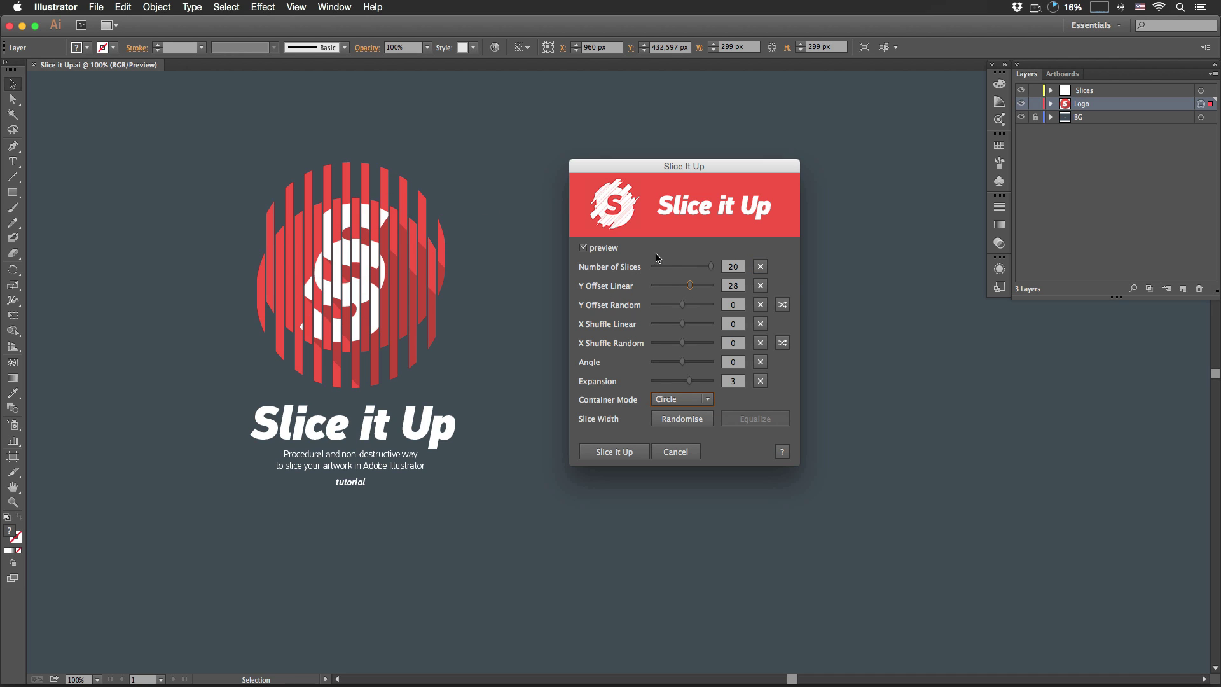
key("Tab")
key("space")
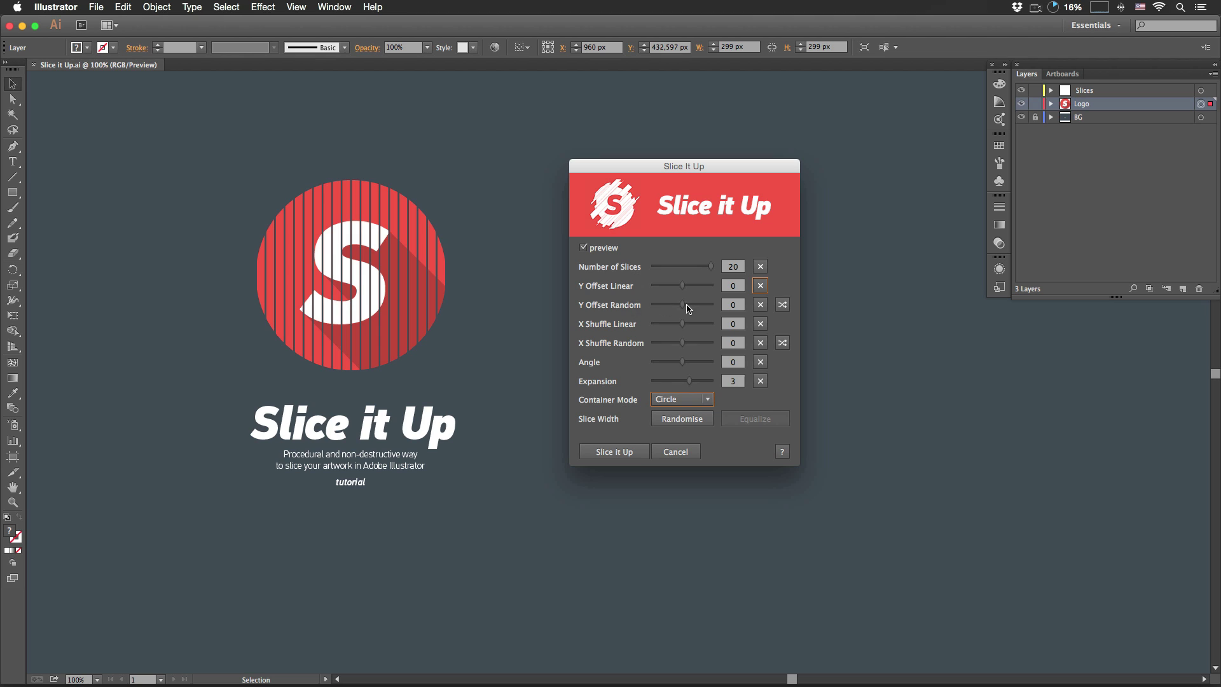
Step: Try a Y Offset Random of 29, reshuffle it several times and reset it to 0
left_click_drag(683, 305, 693, 308)
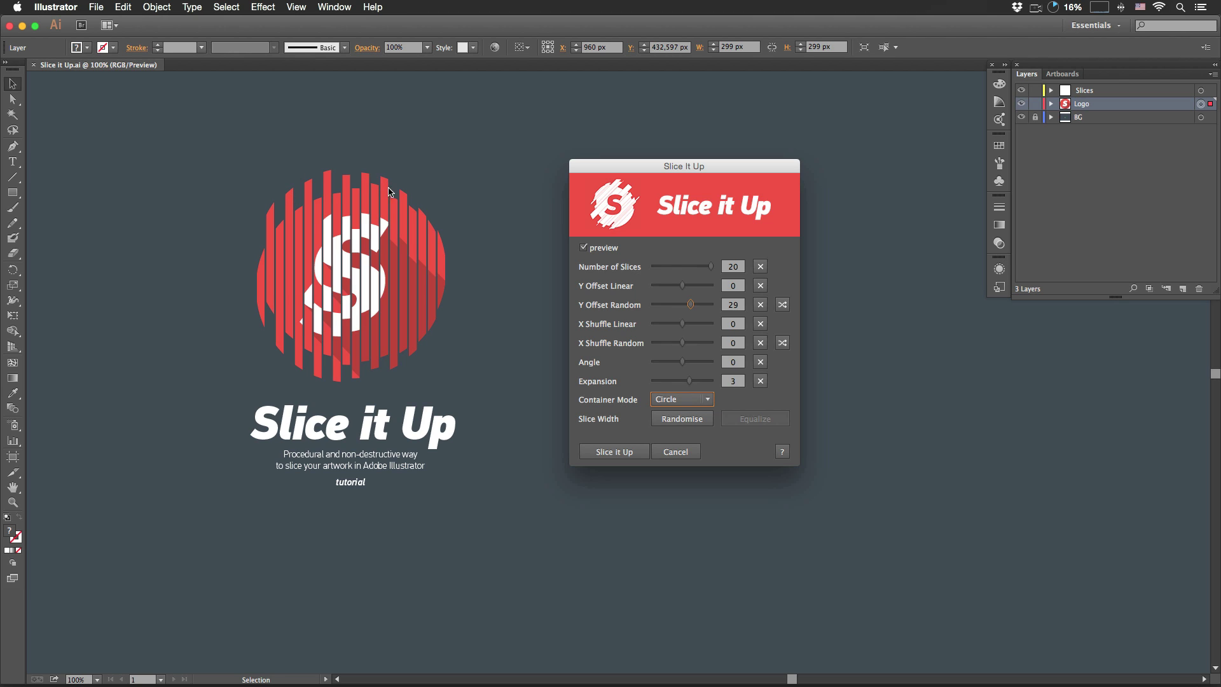
left_click(783, 306)
left_click(782, 305)
left_click(783, 305)
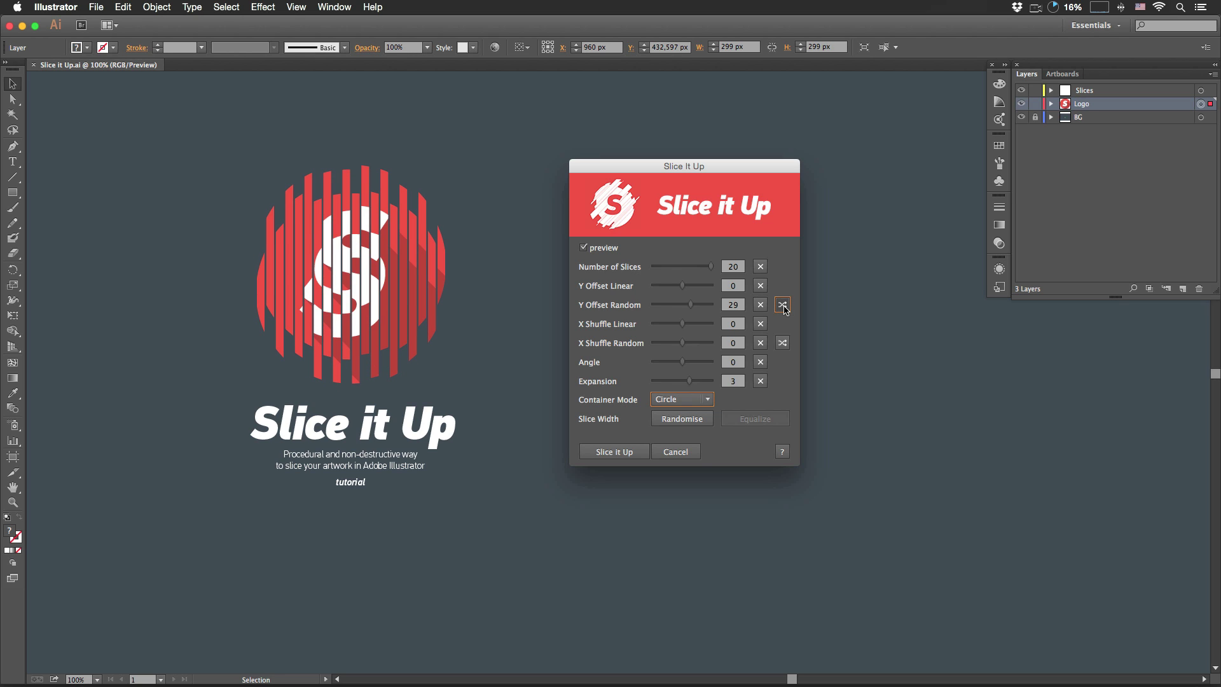
left_click(782, 306)
left_click(782, 305)
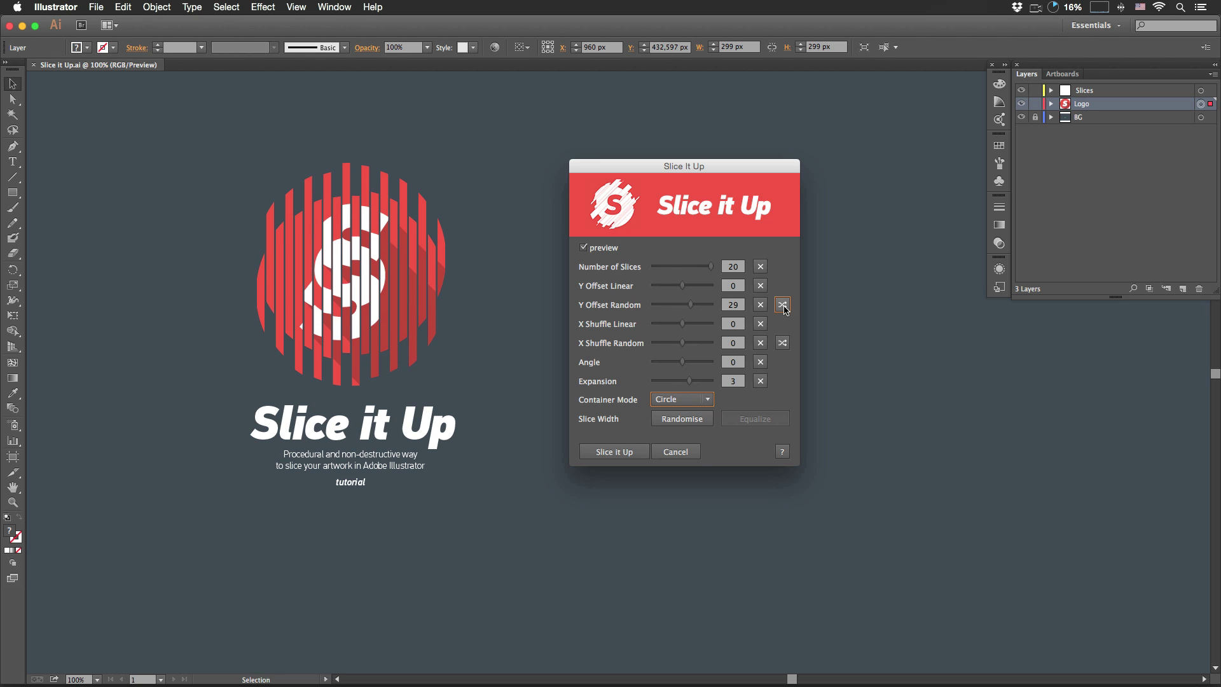
left_click(783, 305)
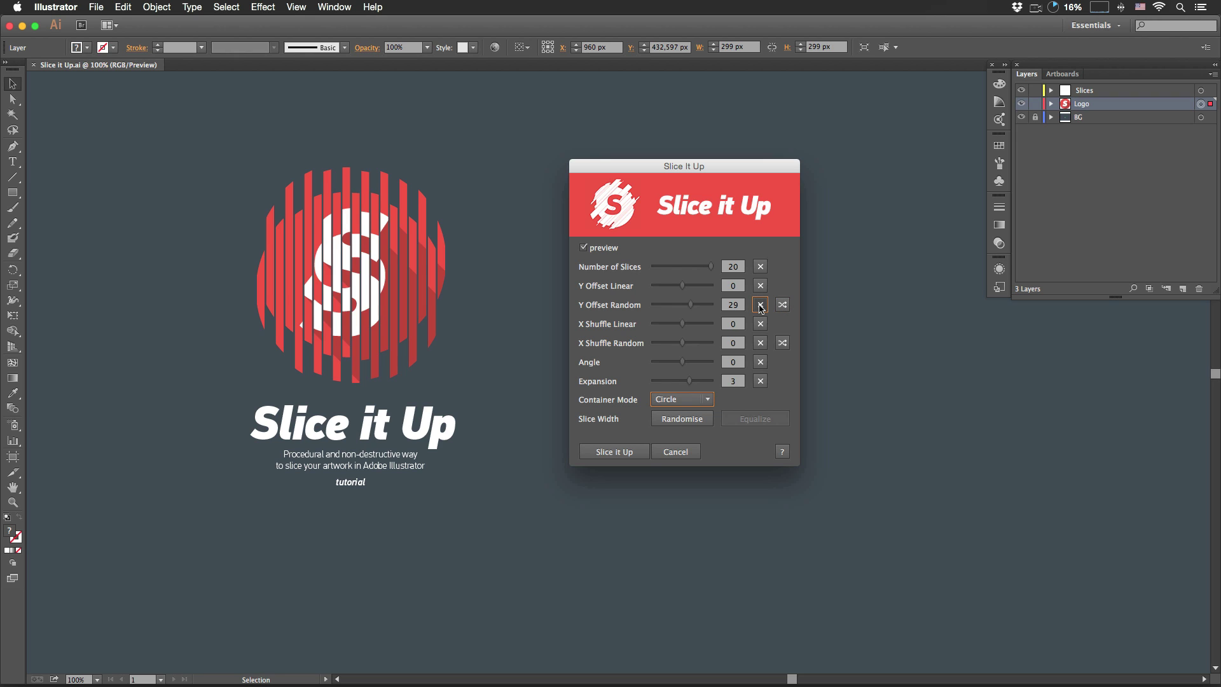
left_click(760, 305)
Step: Try an X Shuffle Linear of 32 and a repeatedly reshuffled X Shuffle Random of 100, resetting each to 0
left_click_drag(683, 324, 698, 325)
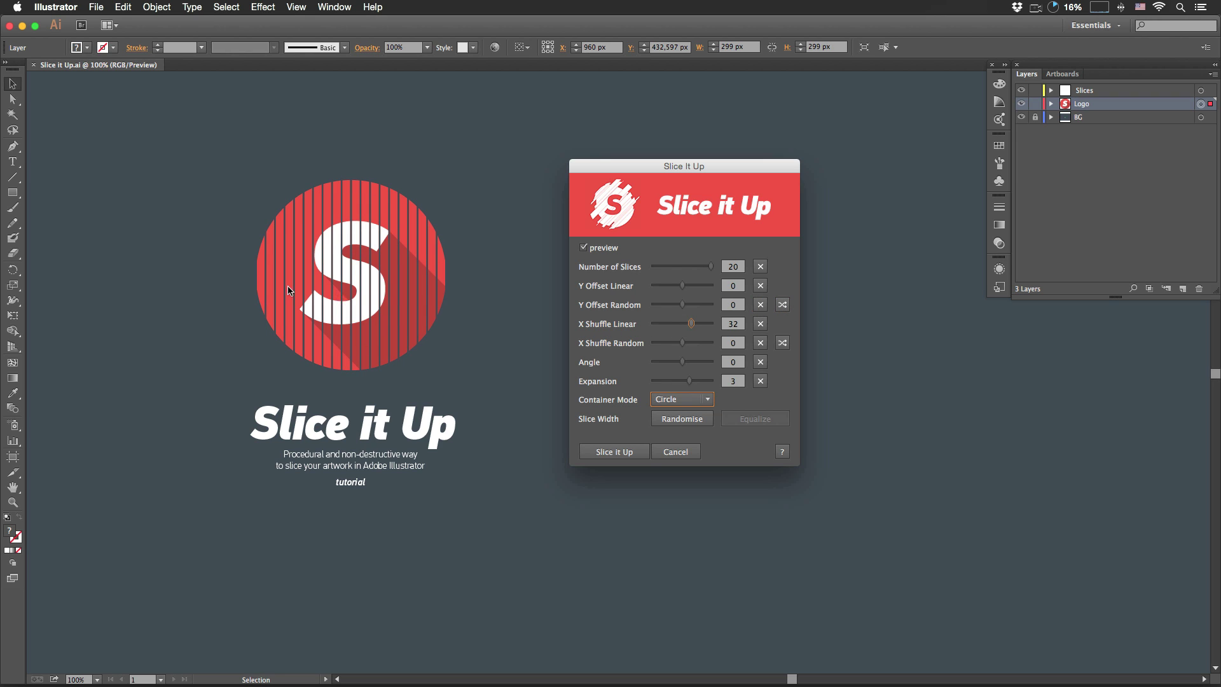
left_click(760, 323)
left_click_drag(683, 344, 772, 345)
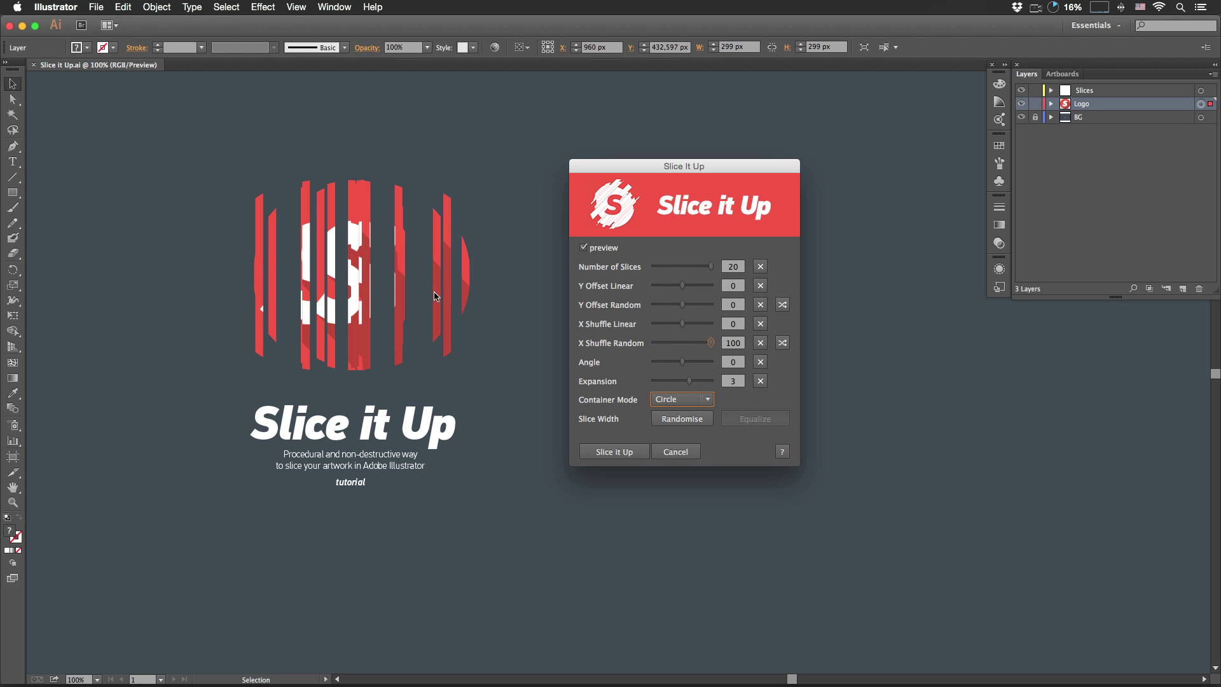
left_click(783, 344)
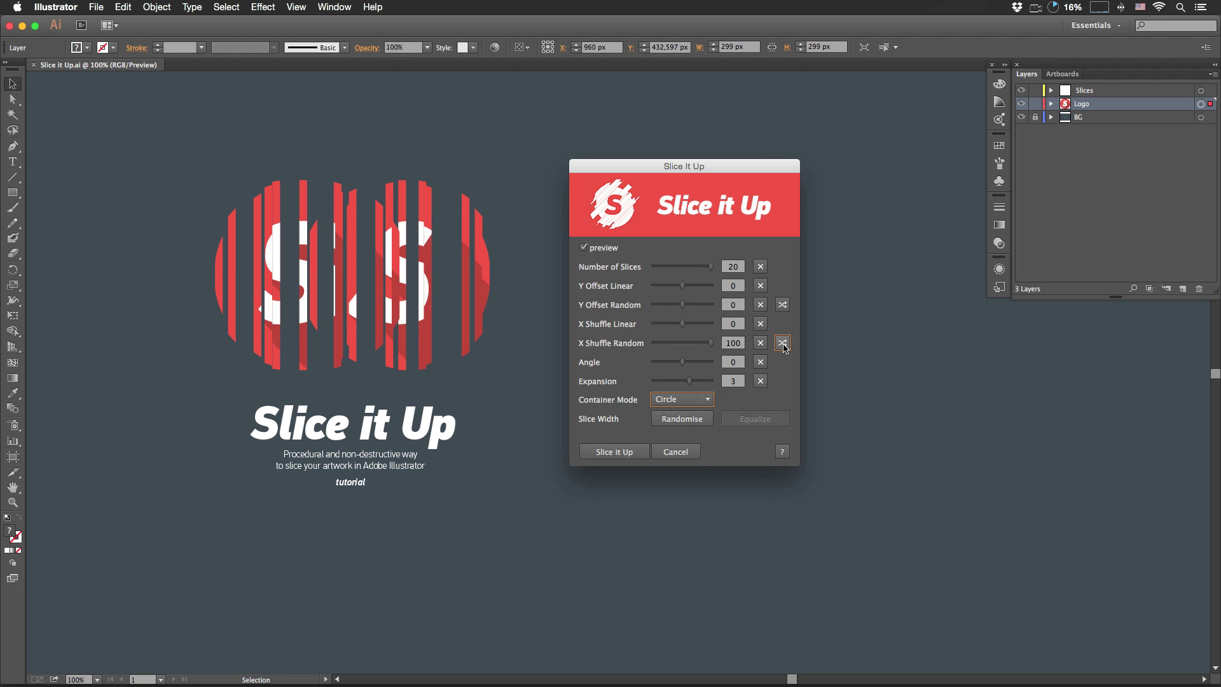
left_click(782, 343)
left_click(783, 343)
left_click(782, 343)
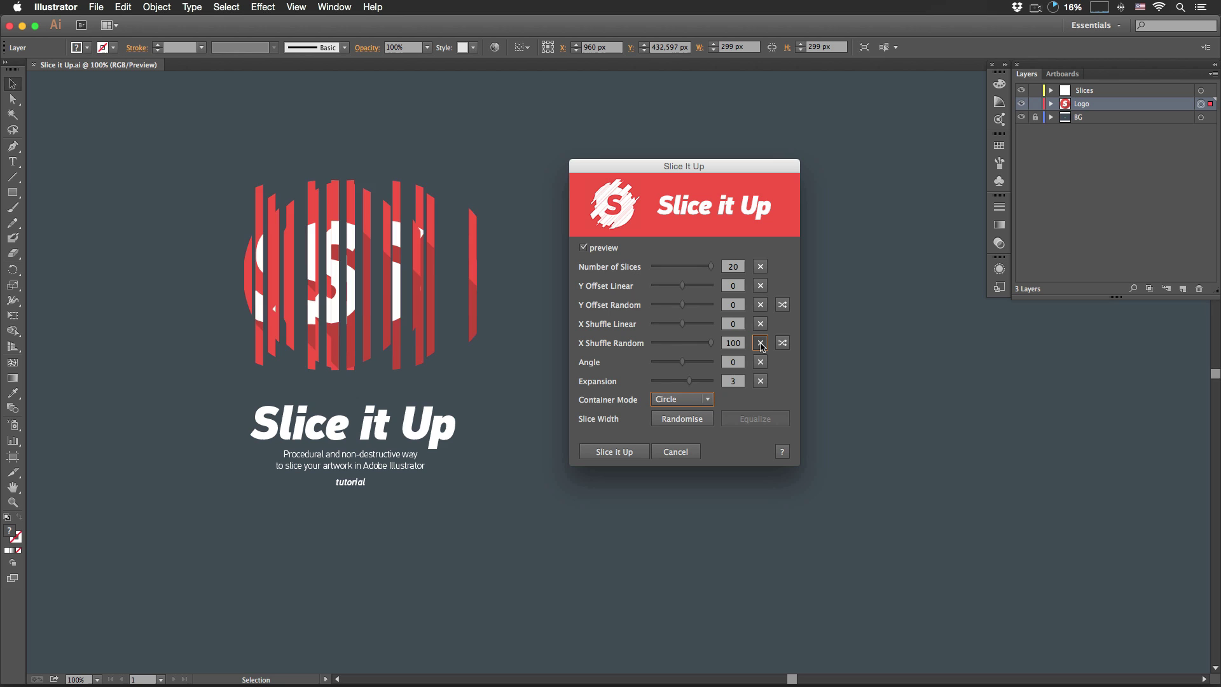
left_click(761, 343)
Step: Set the slice angle to 45 and Y Offset Random to 52, testing an expansion of -10 before restoring 3
left_click_drag(682, 361, 700, 365)
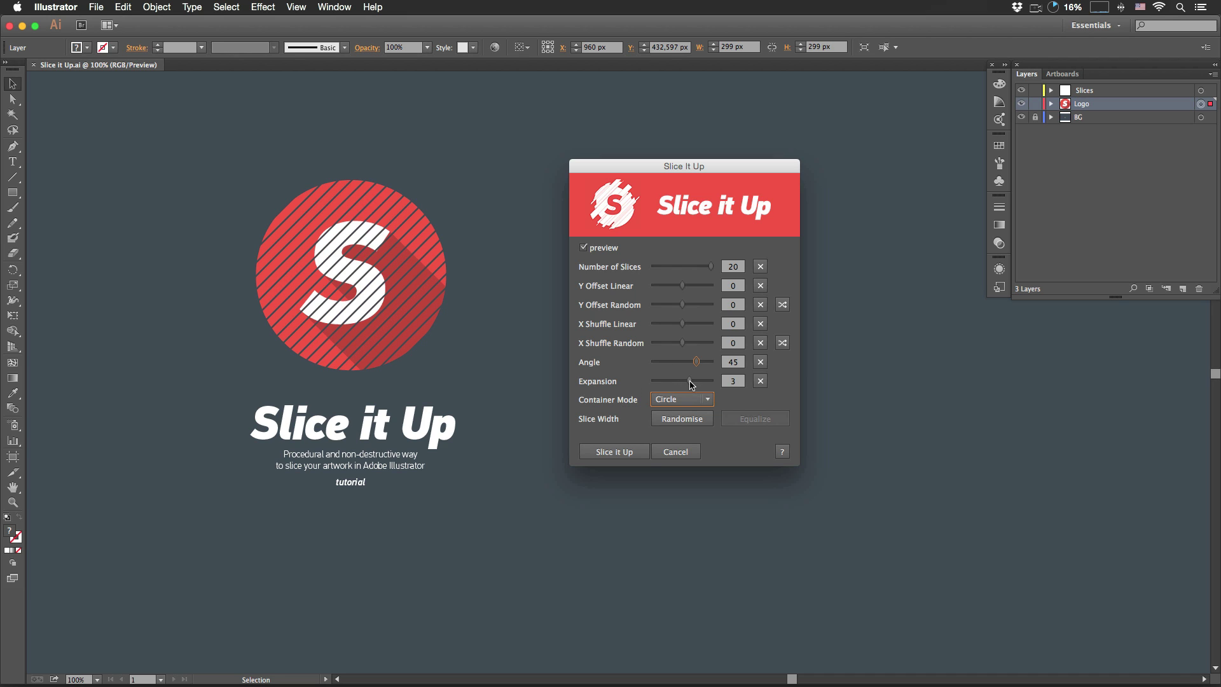
left_click_drag(692, 385, 639, 386)
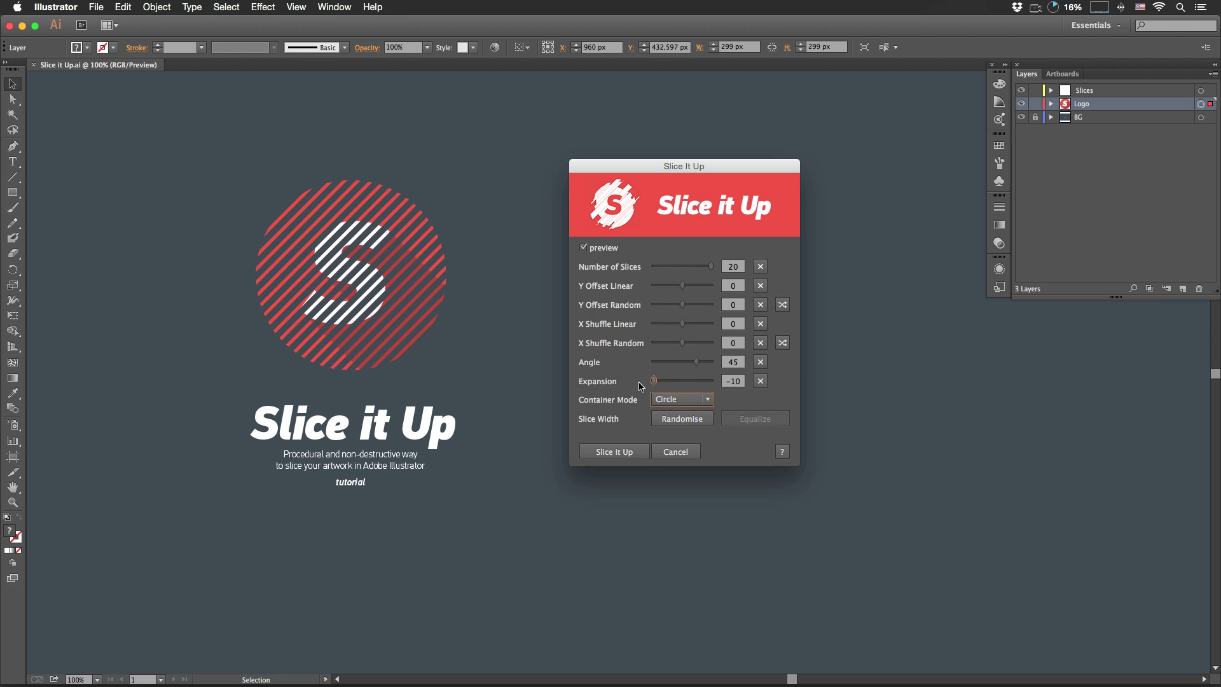
left_click_drag(683, 304, 699, 306)
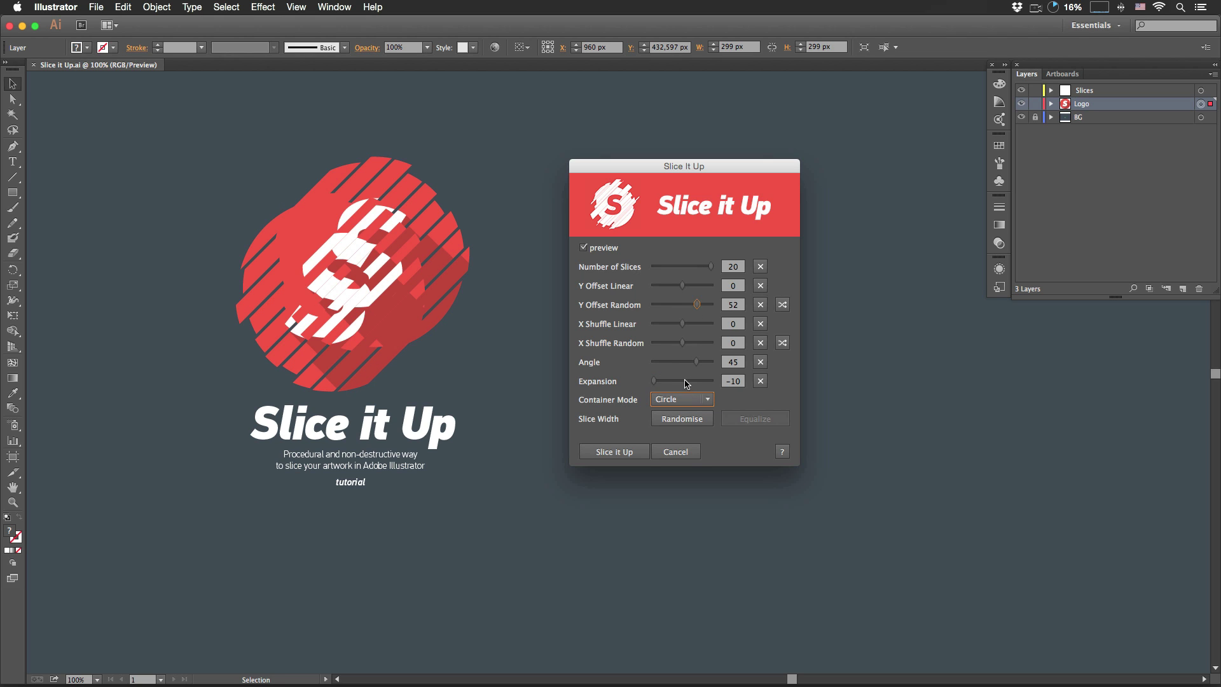
left_click_drag(688, 382, 692, 383)
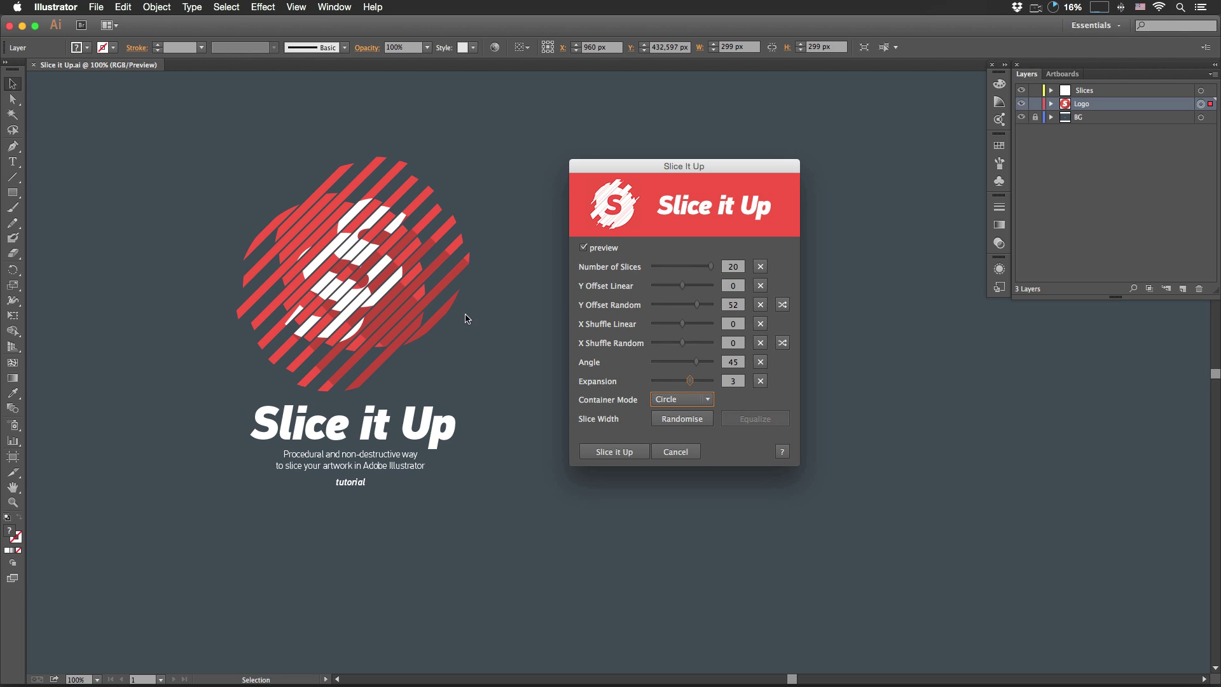
Step: Randomise the slice widths several times and equalize them again
left_click(704, 422)
left_click(703, 421)
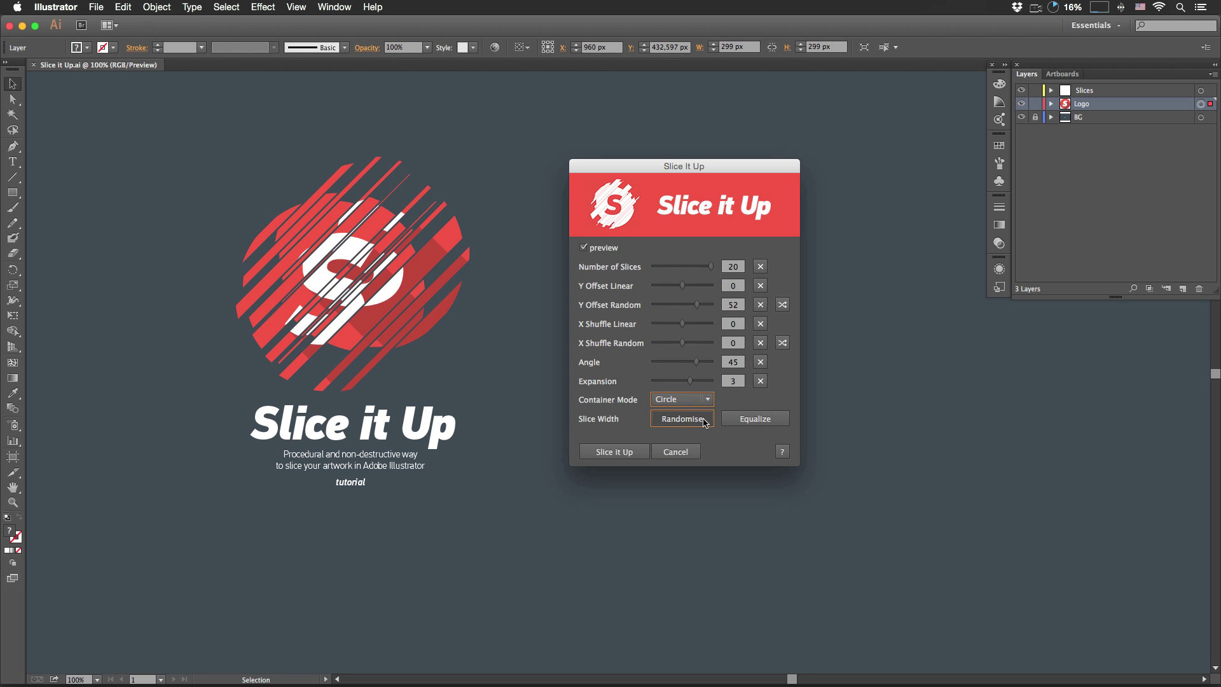
left_click(704, 421)
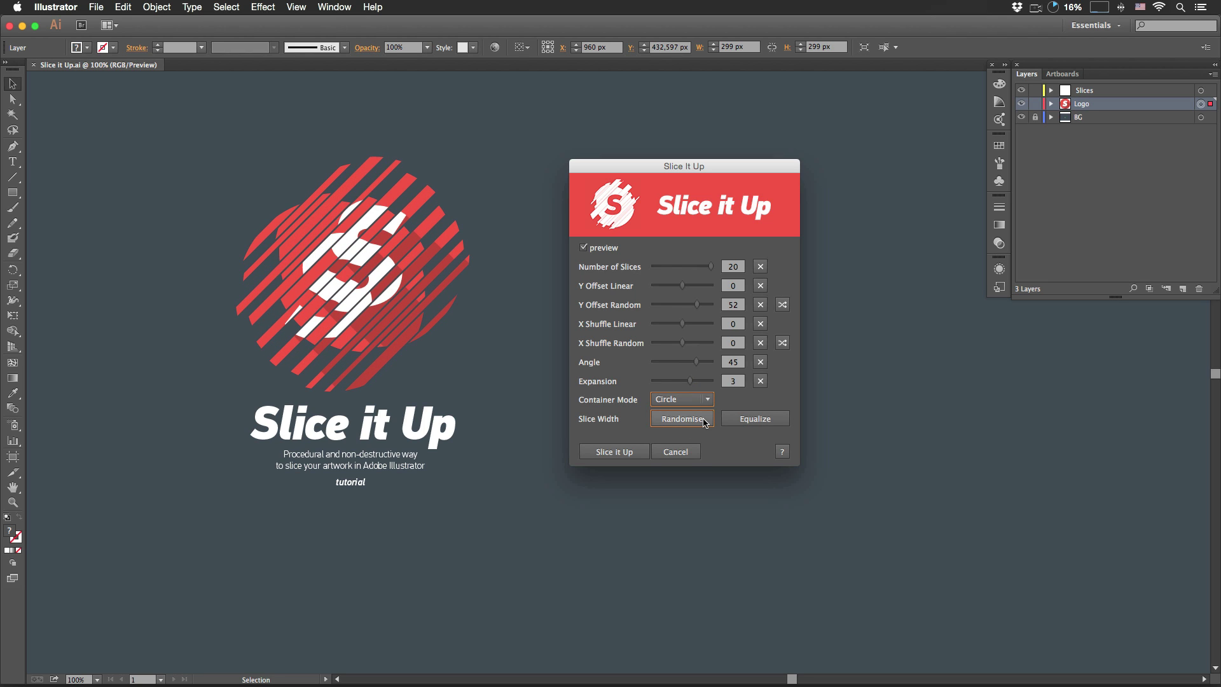
left_click(773, 424)
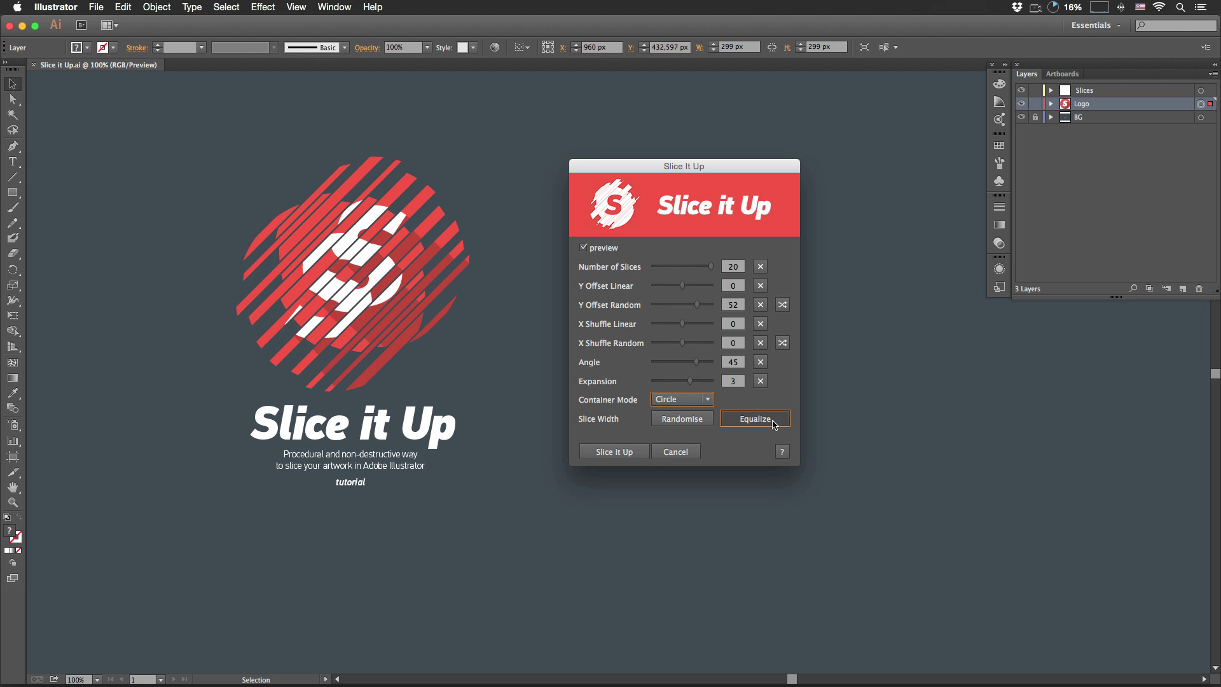
Step: Randomise the slice widths a few times and apply the slicing to the logo
left_click(691, 421)
left_click(691, 422)
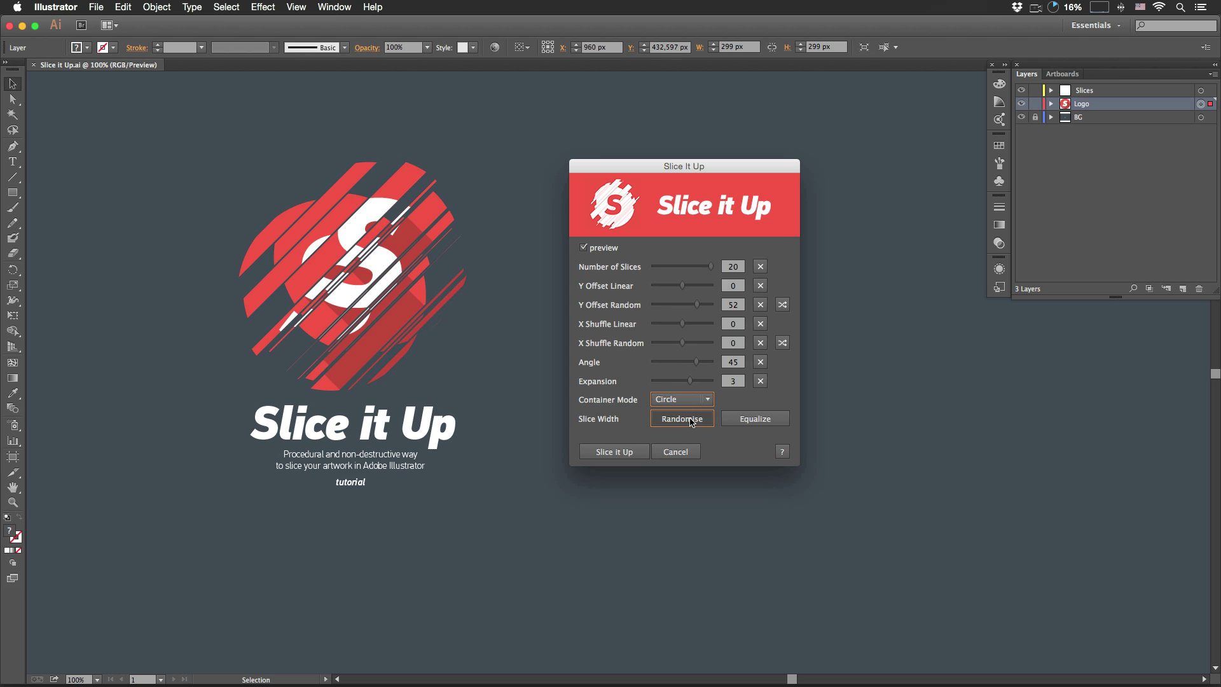
left_click(691, 422)
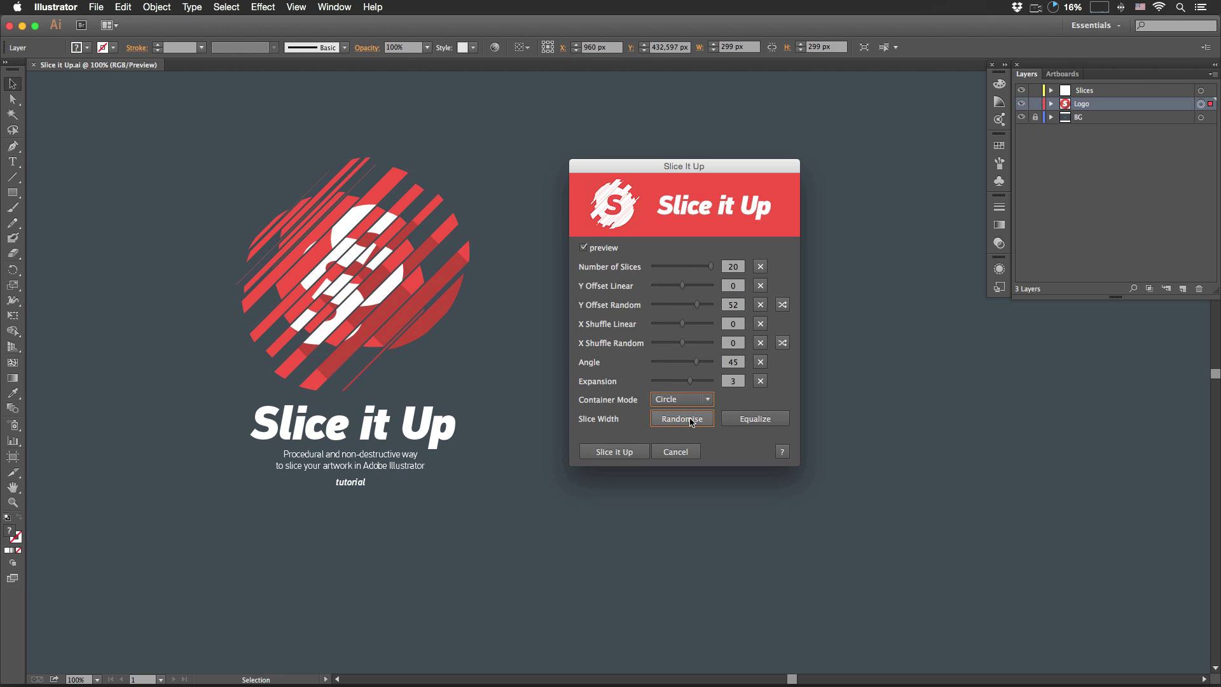
left_click(645, 452)
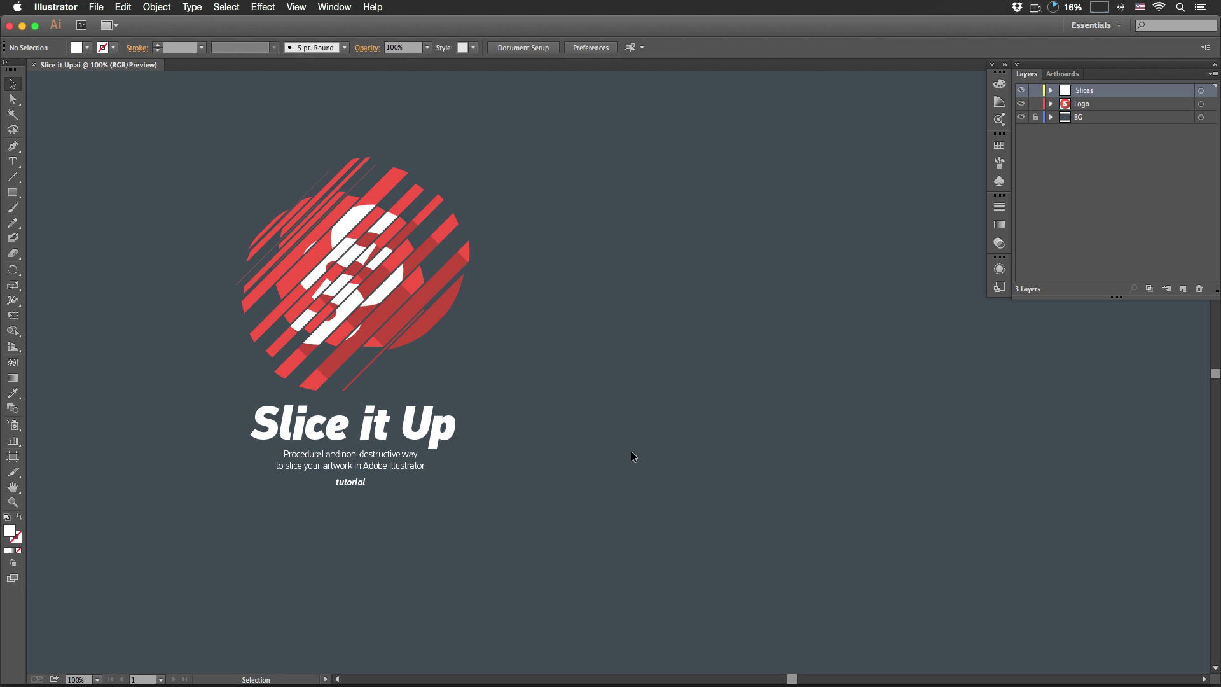
Step: Expand the Slices layer and examine how Slice 20 is built by toggling its own, its mask's and its group's visibility
left_click(1051, 90)
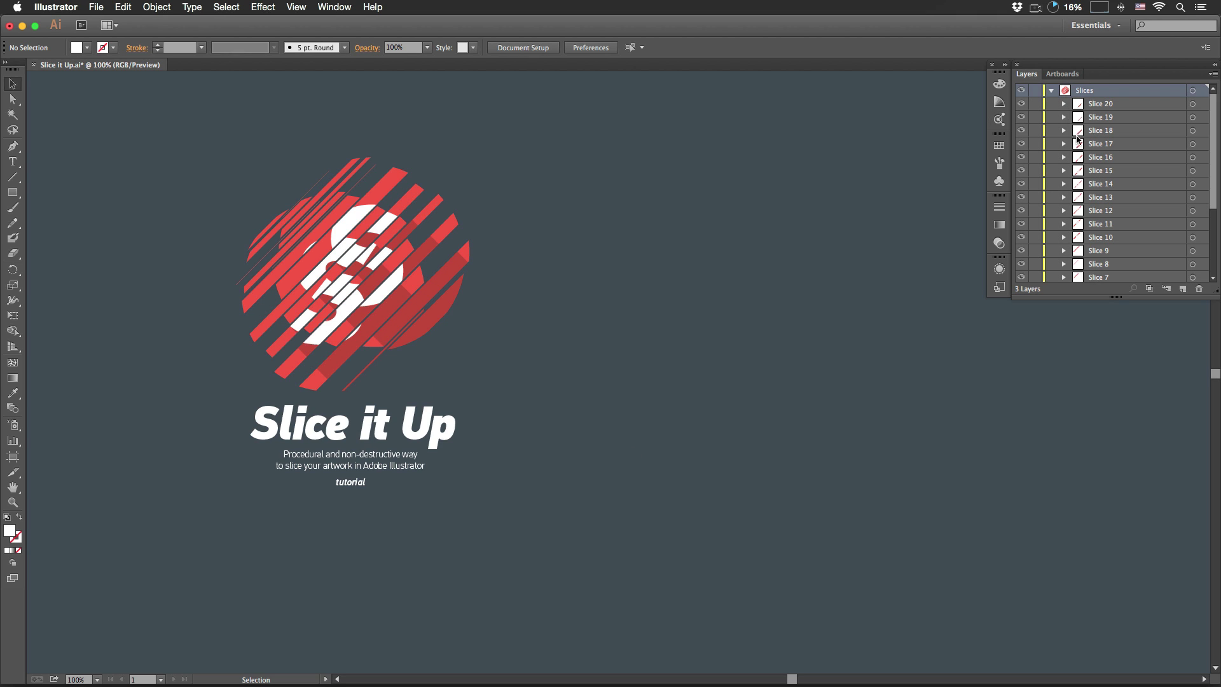
left_click(1021, 105)
left_click(1021, 104)
left_click(1064, 104)
left_click(1022, 118)
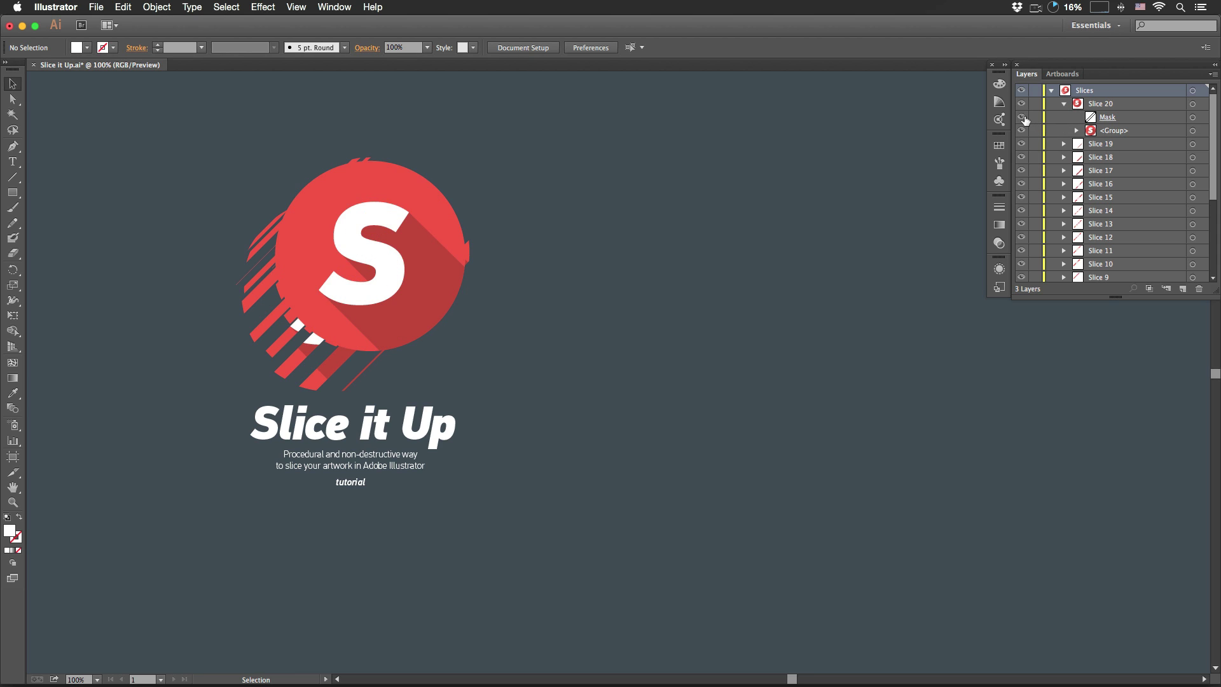
left_click(1023, 119)
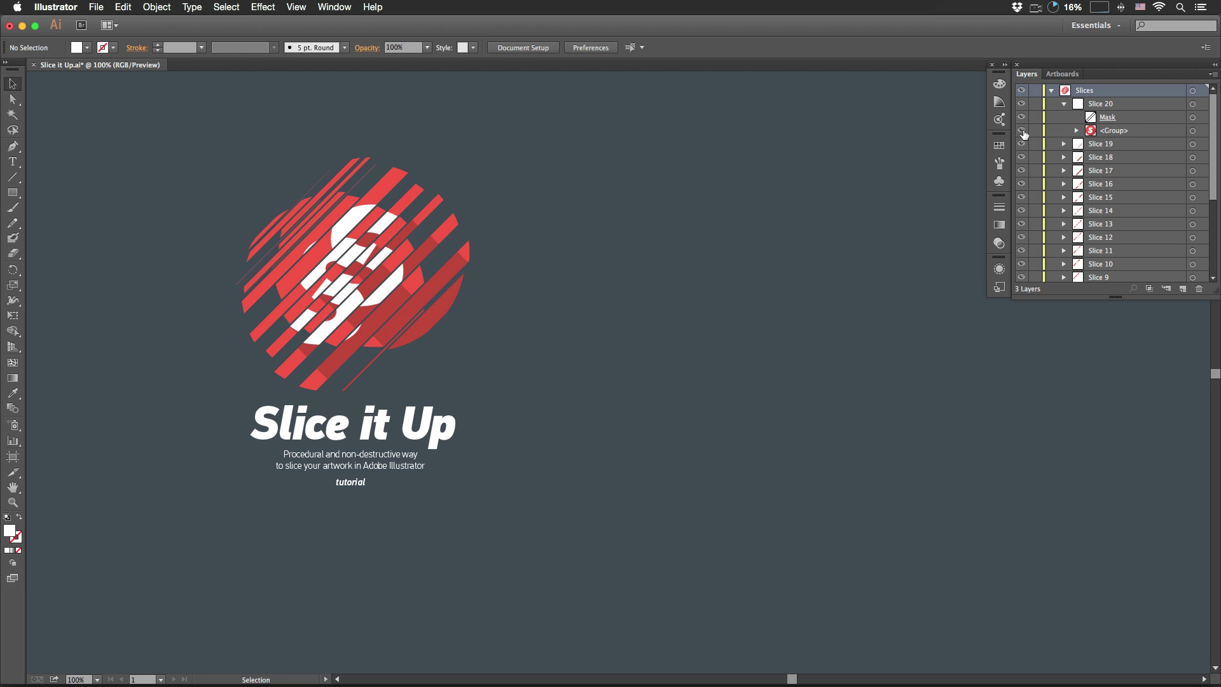
left_click(1022, 131)
left_click(1022, 131)
left_click(1063, 104)
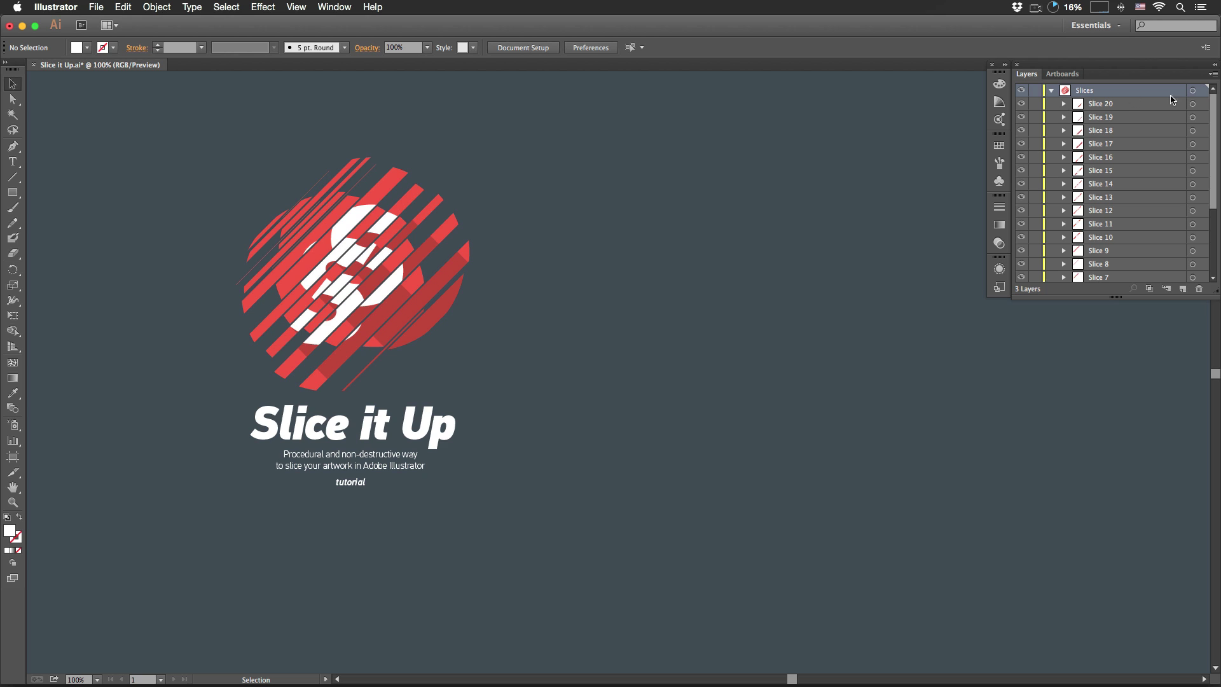
Step: Select all the artwork on the Slices layer and merge it with the Pathfinder Merge operation
left_click(1193, 91)
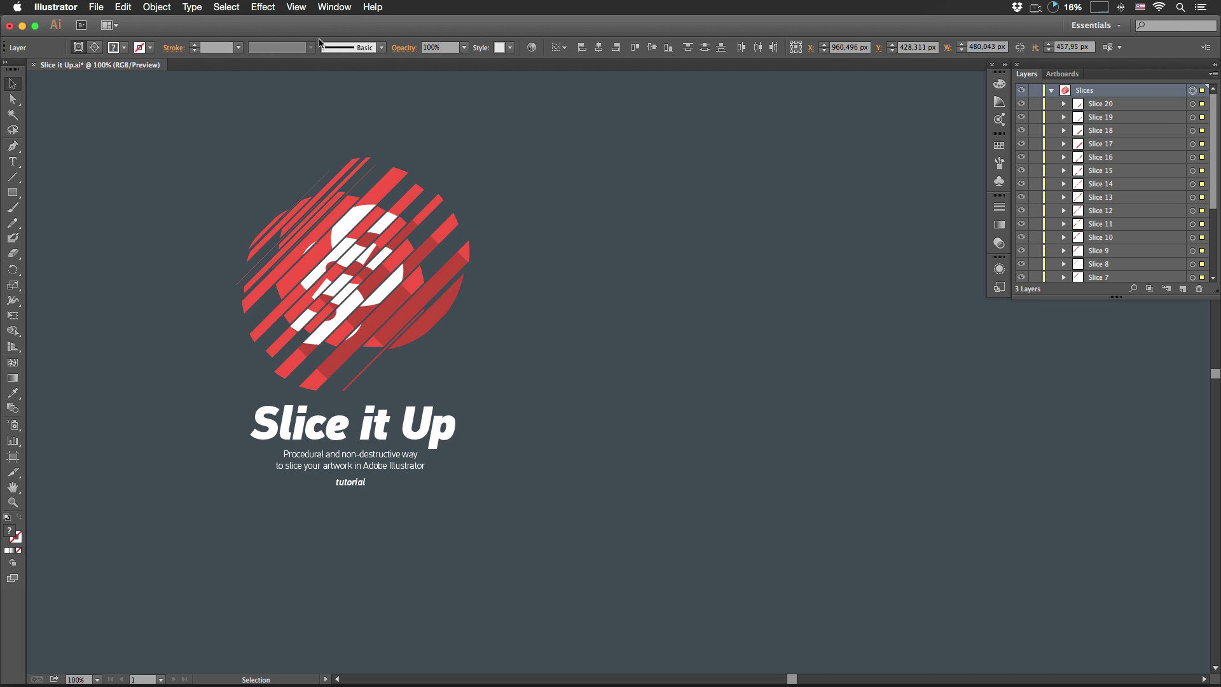
left_click(327, 9)
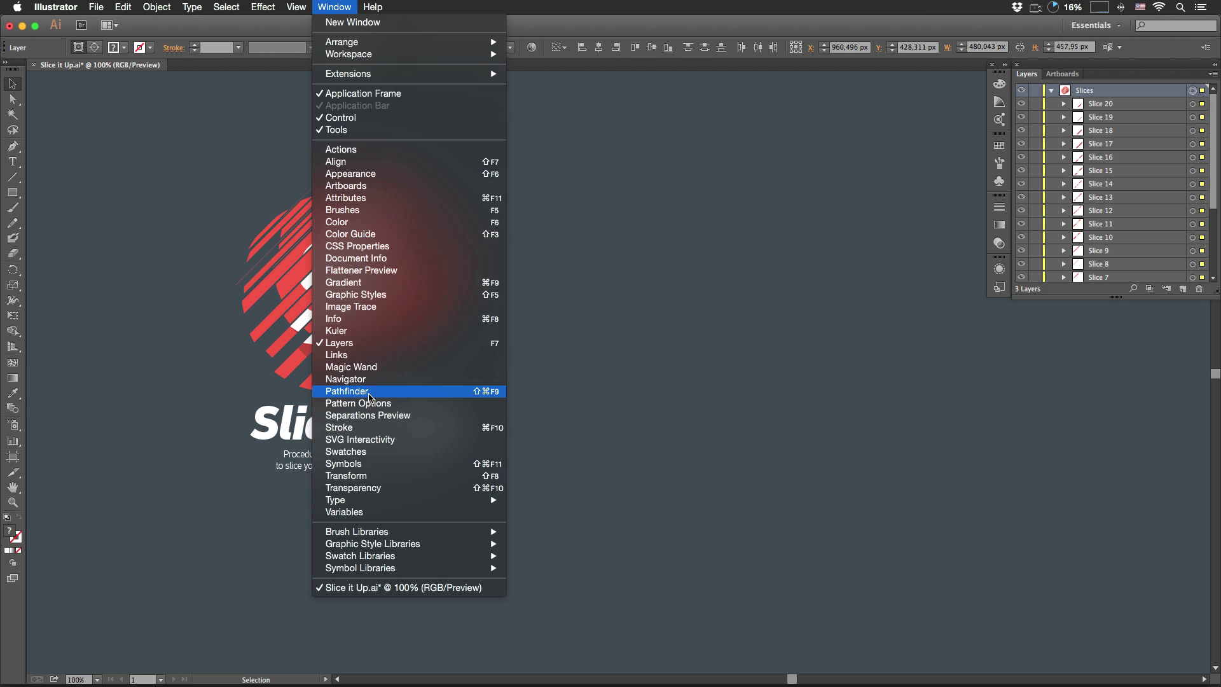
left_click(370, 392)
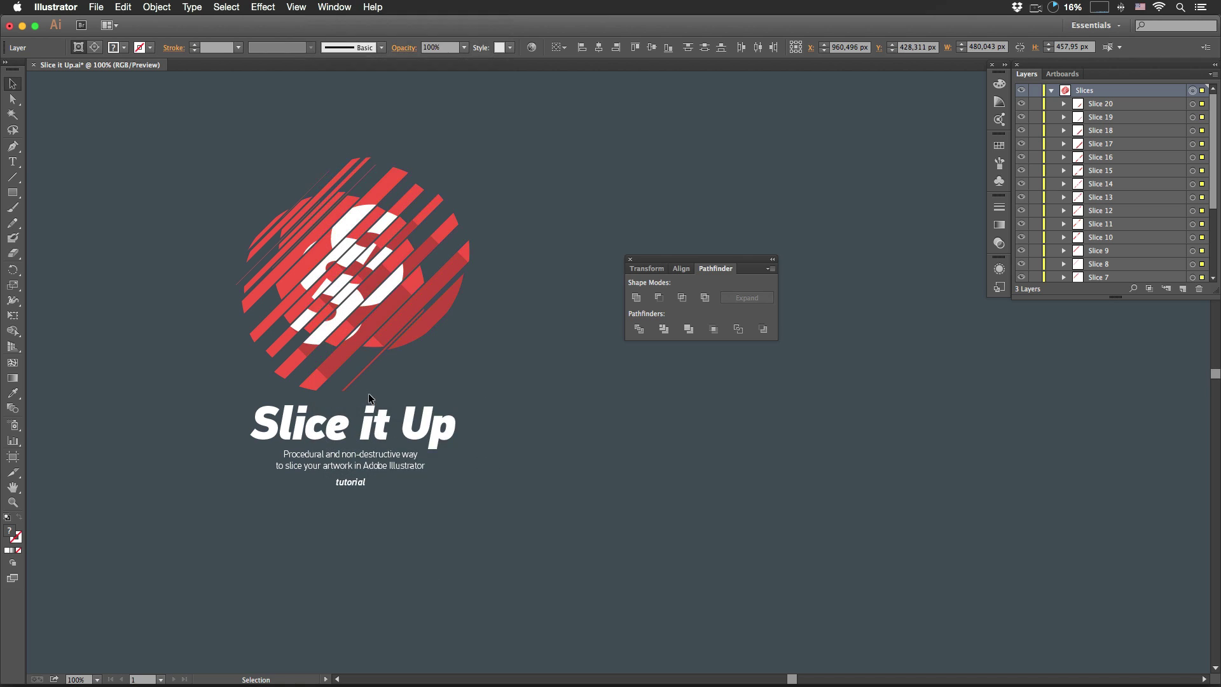
left_click(689, 334)
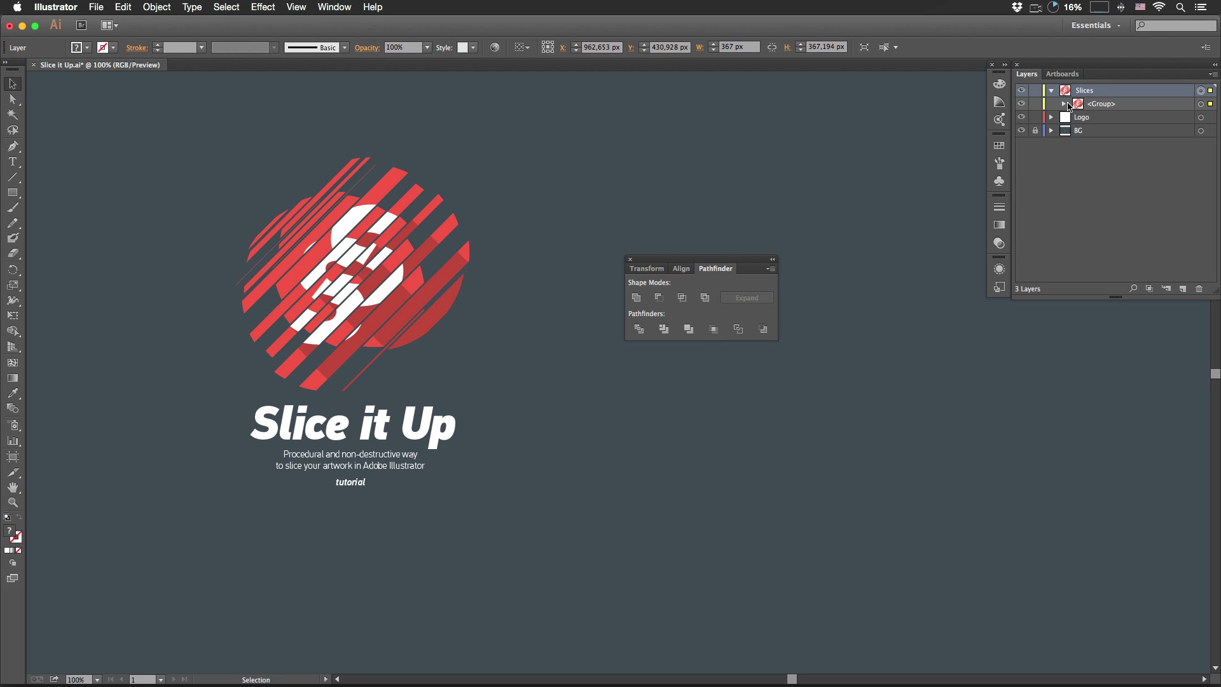
Step: Expand the merged group in the Slices layer and examine its uppermost path by toggling its visibility
left_click(1063, 104)
left_click(1021, 117)
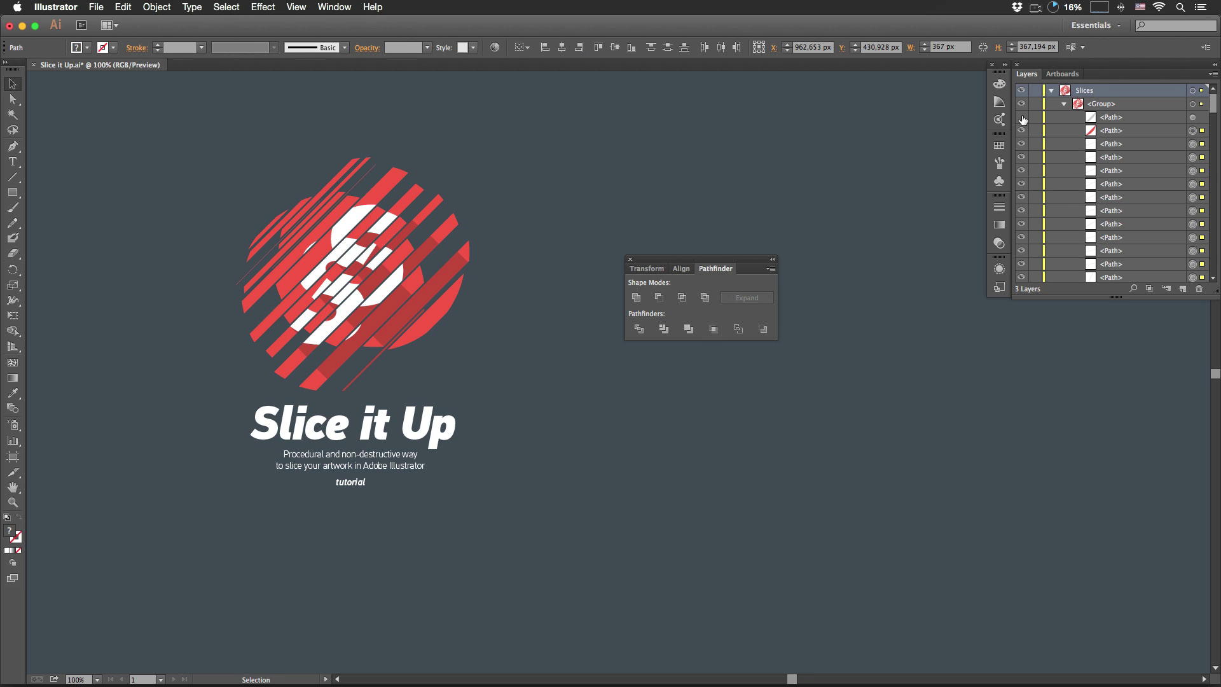
left_click(1021, 119)
left_click(1021, 119)
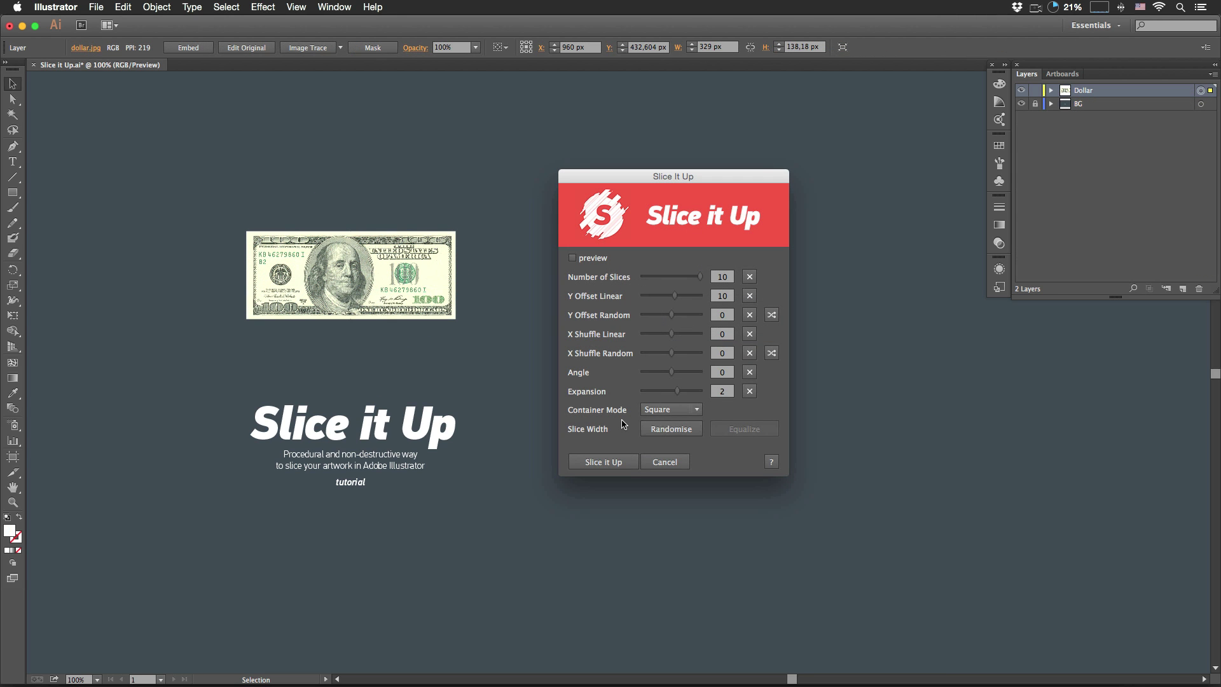
Step: Keep the Square container mode for the dollar bill, enable the preview and try slice angles of 90 and 39
left_click(656, 415)
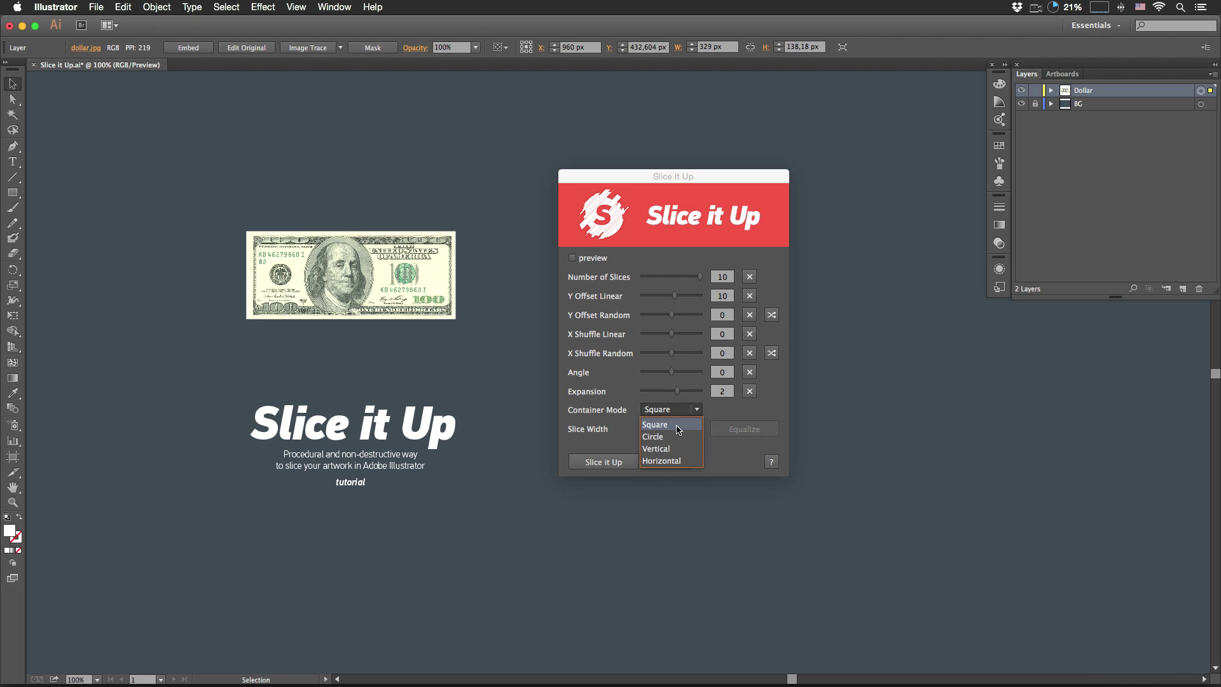
left_click(679, 430)
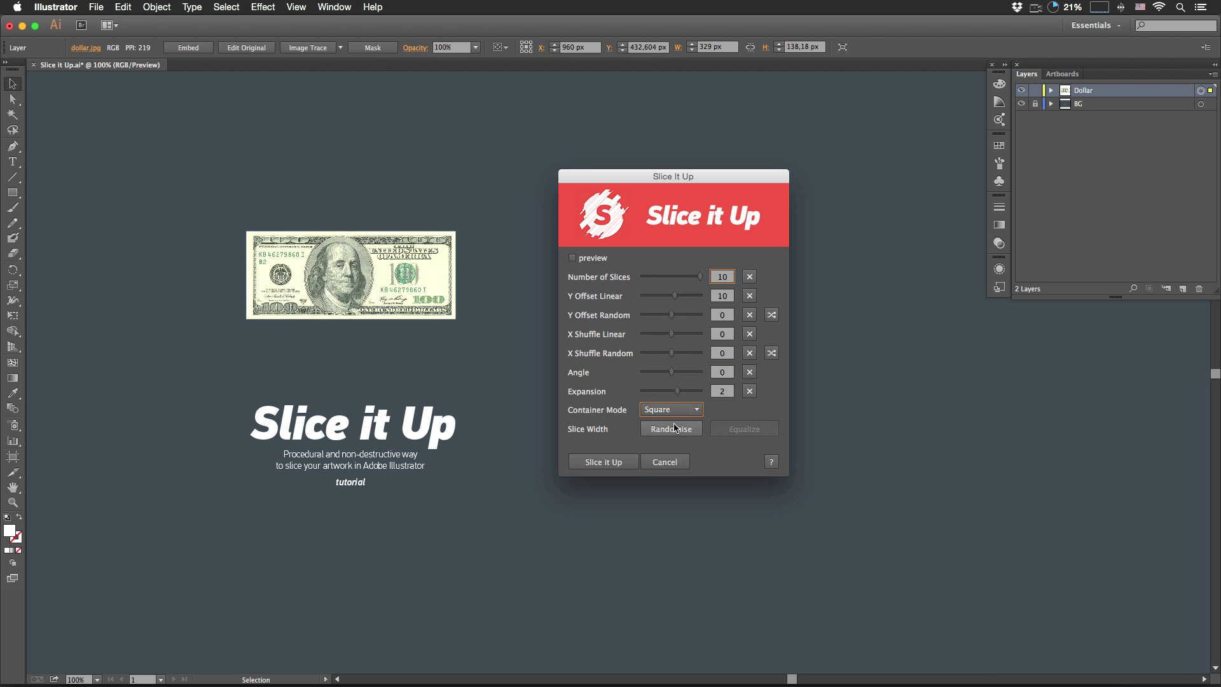
left_click(590, 258)
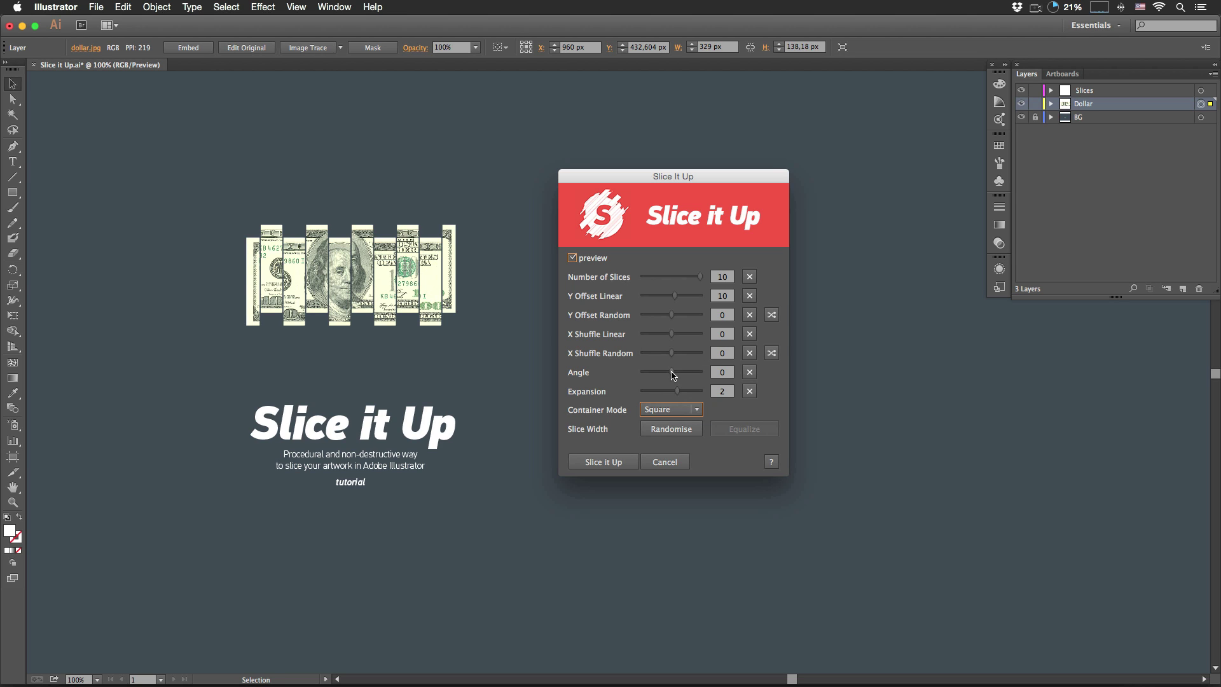
left_click_drag(671, 371, 700, 372)
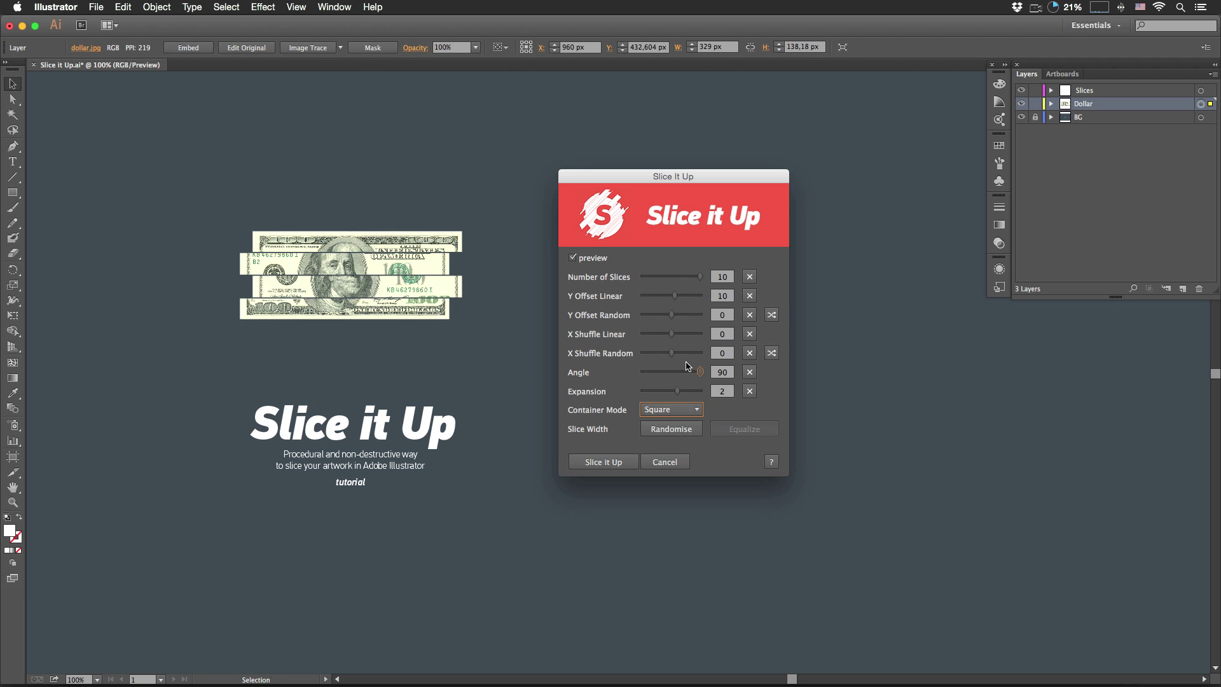
left_click_drag(700, 372, 684, 374)
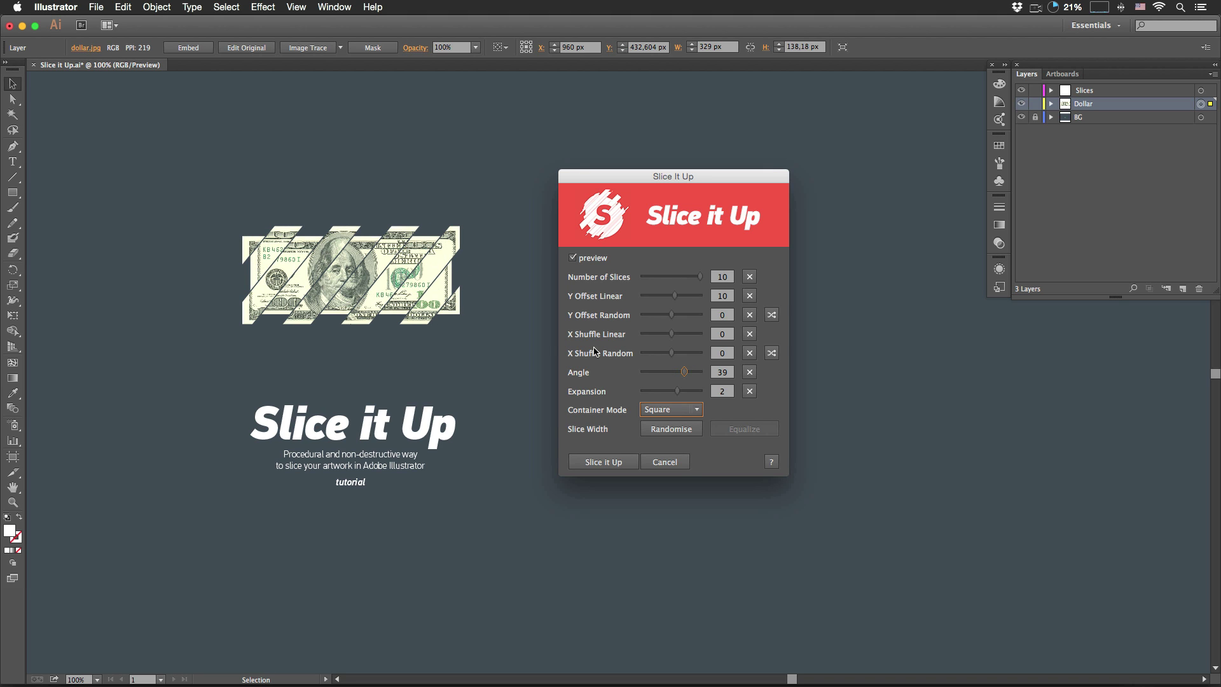
Step: Try the Circle container mode on the dollar bill, resetting the angle to 0 and testing angles of 90, 52 and 26
left_click(695, 411)
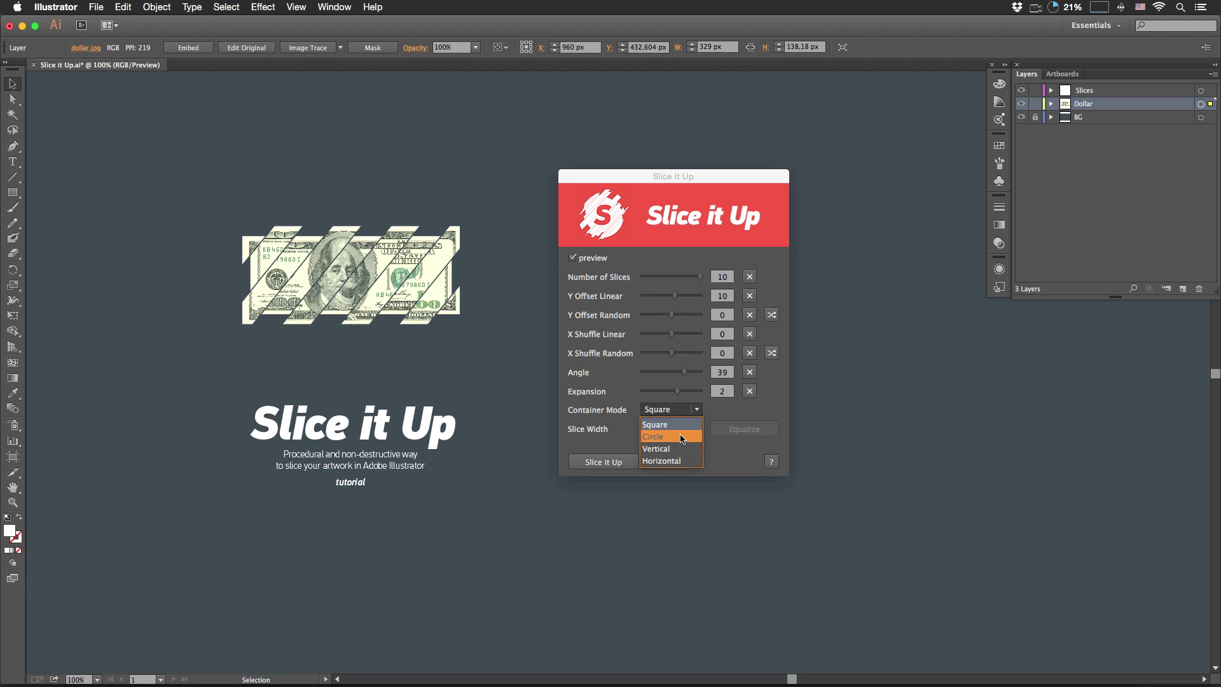
left_click(682, 438)
left_click(750, 372)
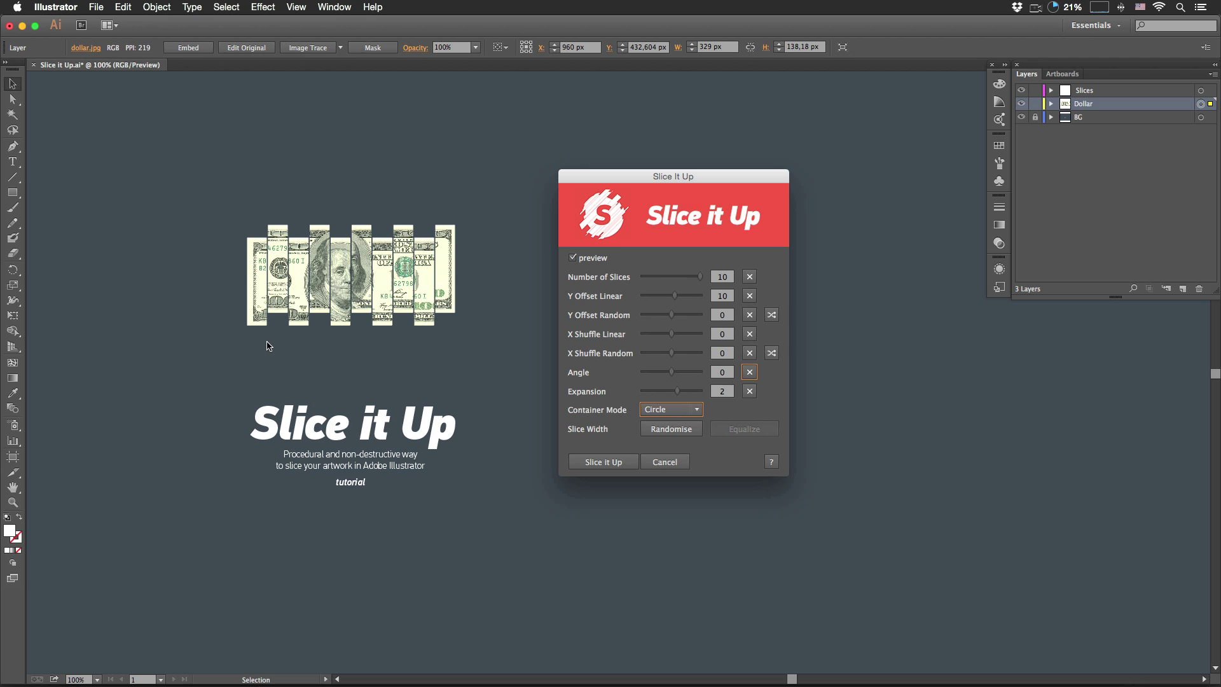
left_click_drag(689, 373, 730, 377)
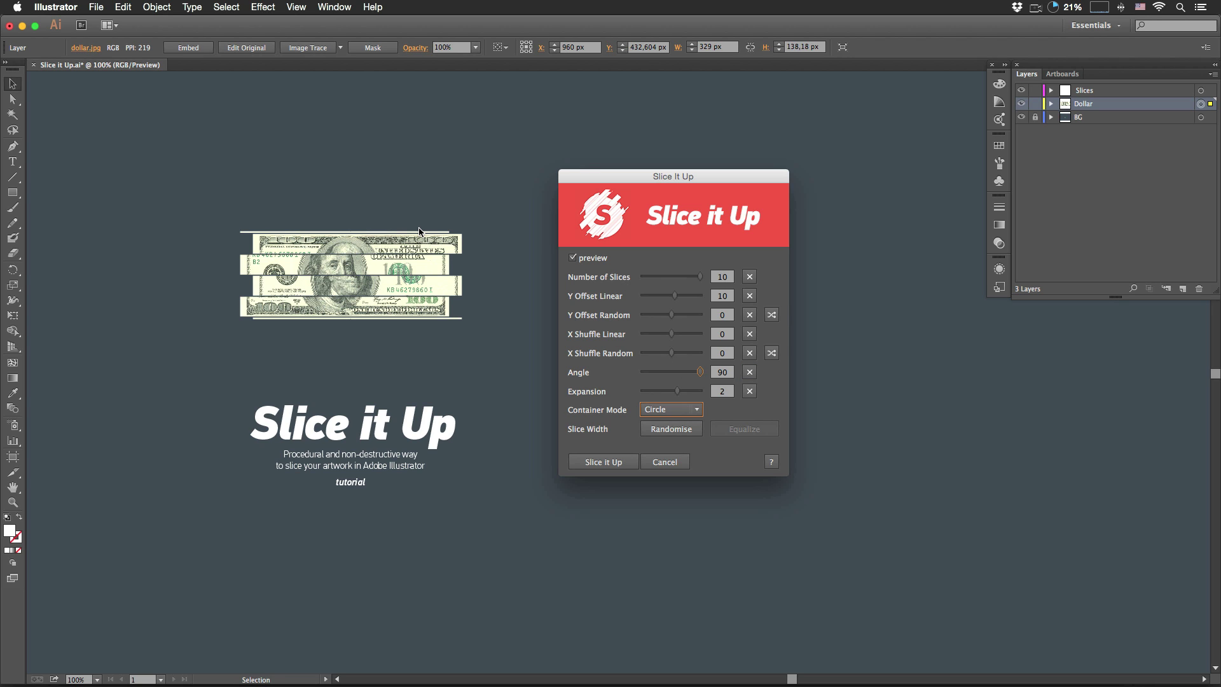
left_click_drag(700, 372, 689, 377)
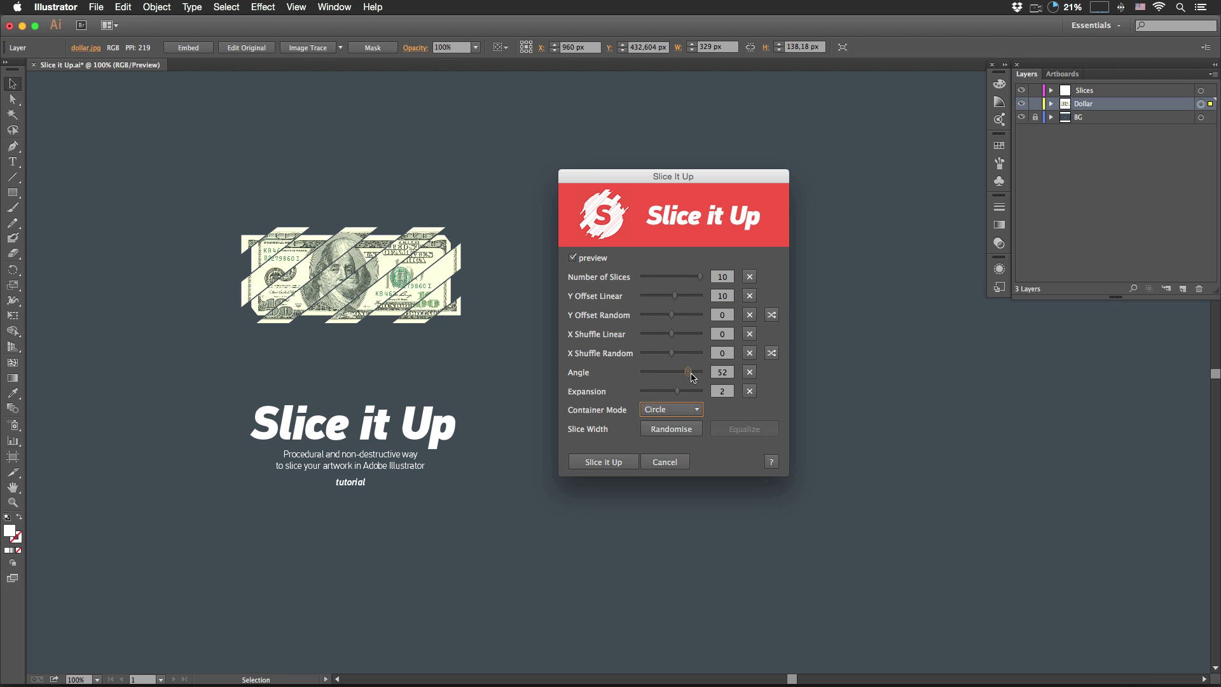
left_click_drag(692, 374, 680, 375)
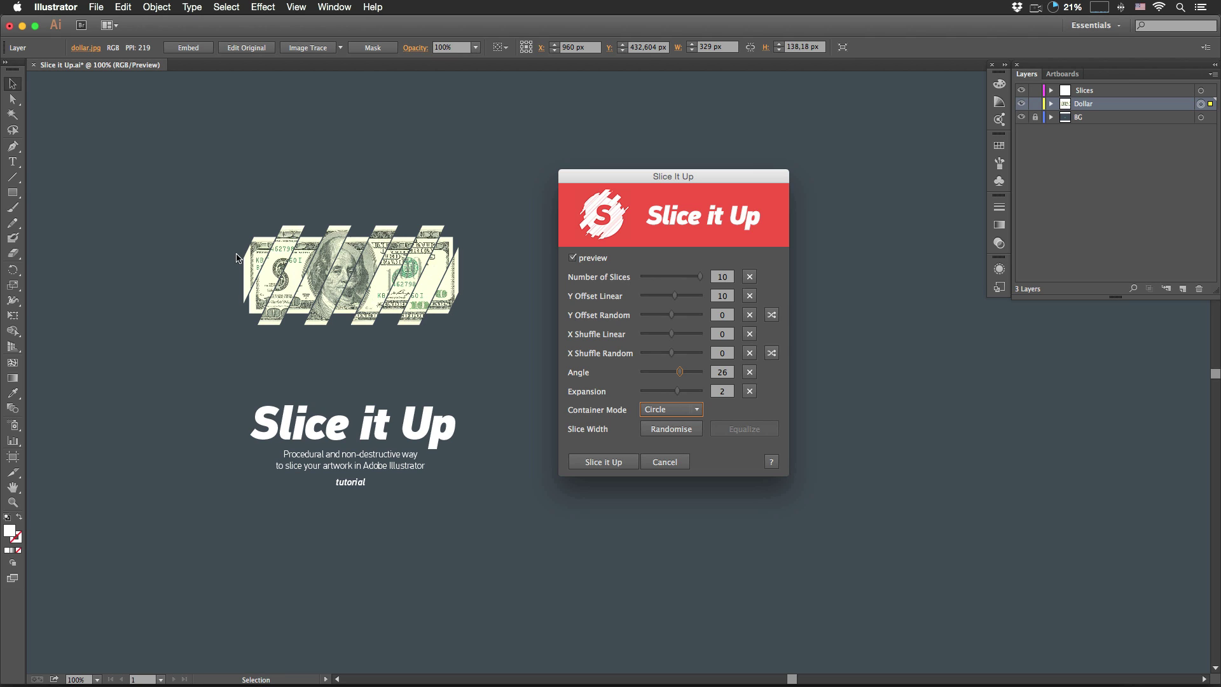
Step: Switch the container mode to Vertical, test a Y Offset Linear of 38 and reset that offset to 0
left_click(697, 415)
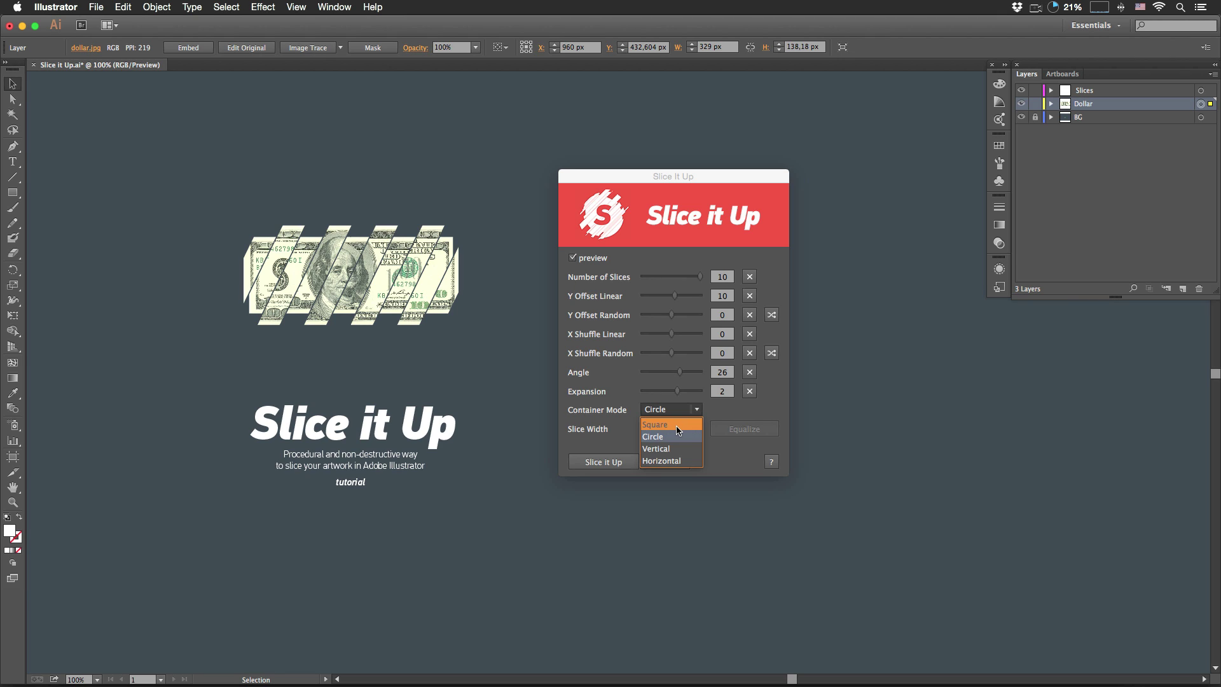
left_click(684, 450)
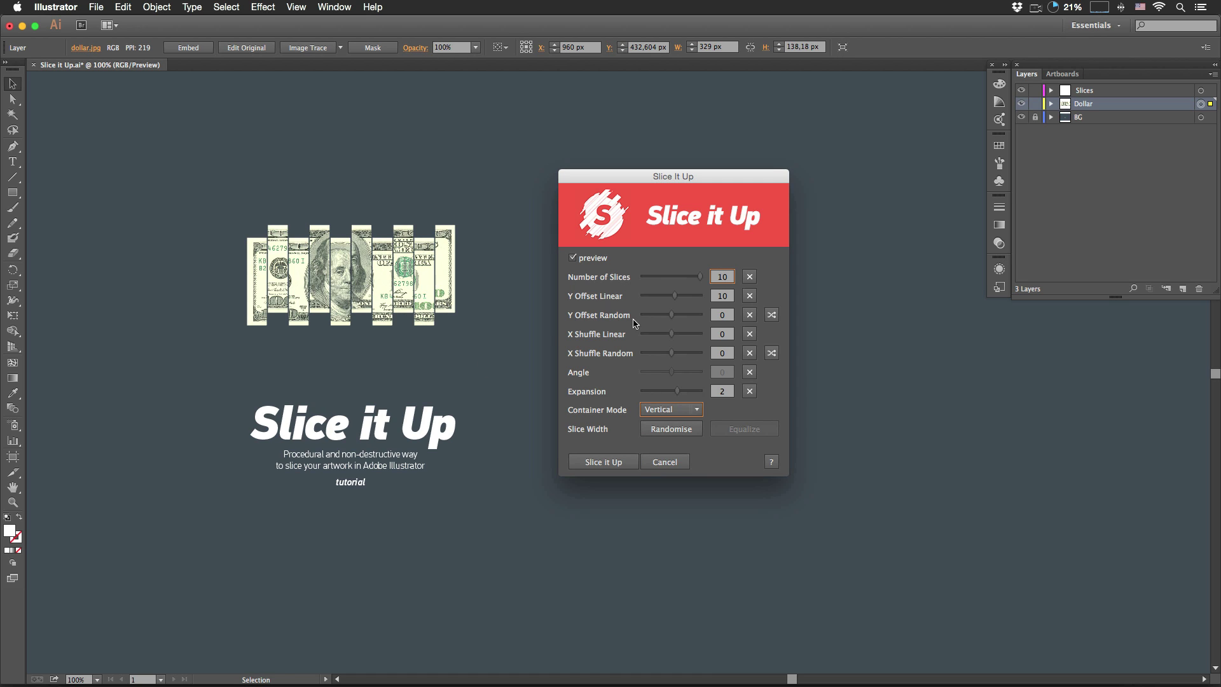
left_click_drag(678, 297, 683, 321)
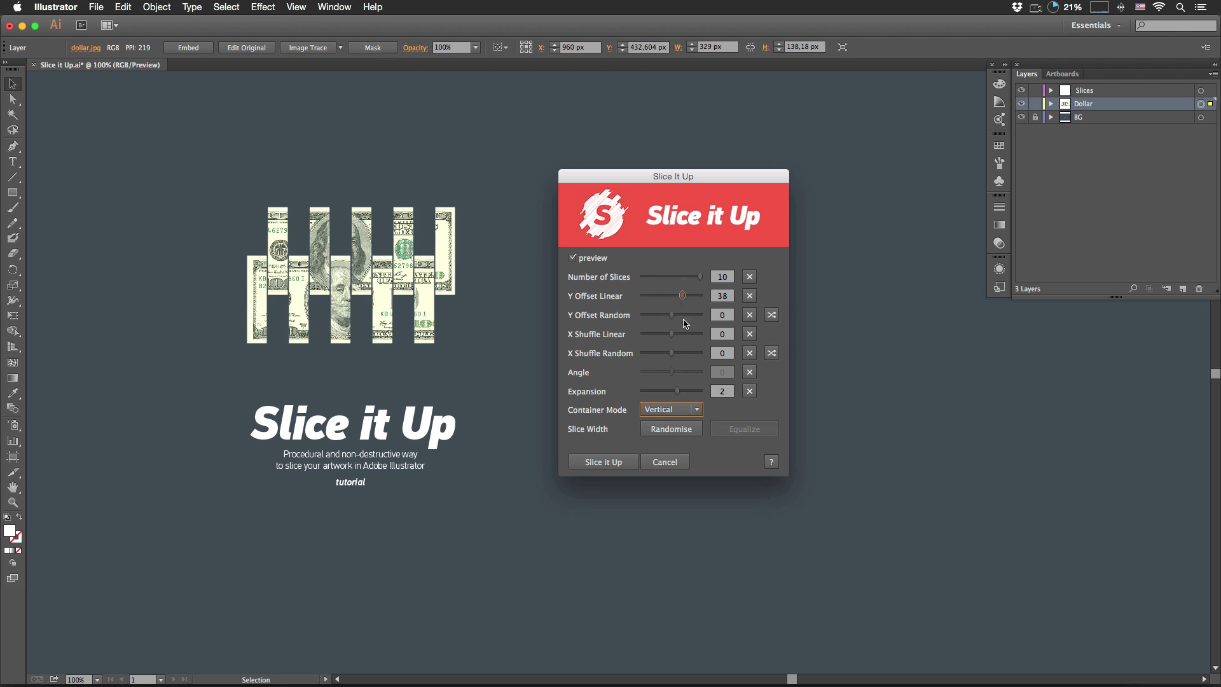
left_click(749, 333)
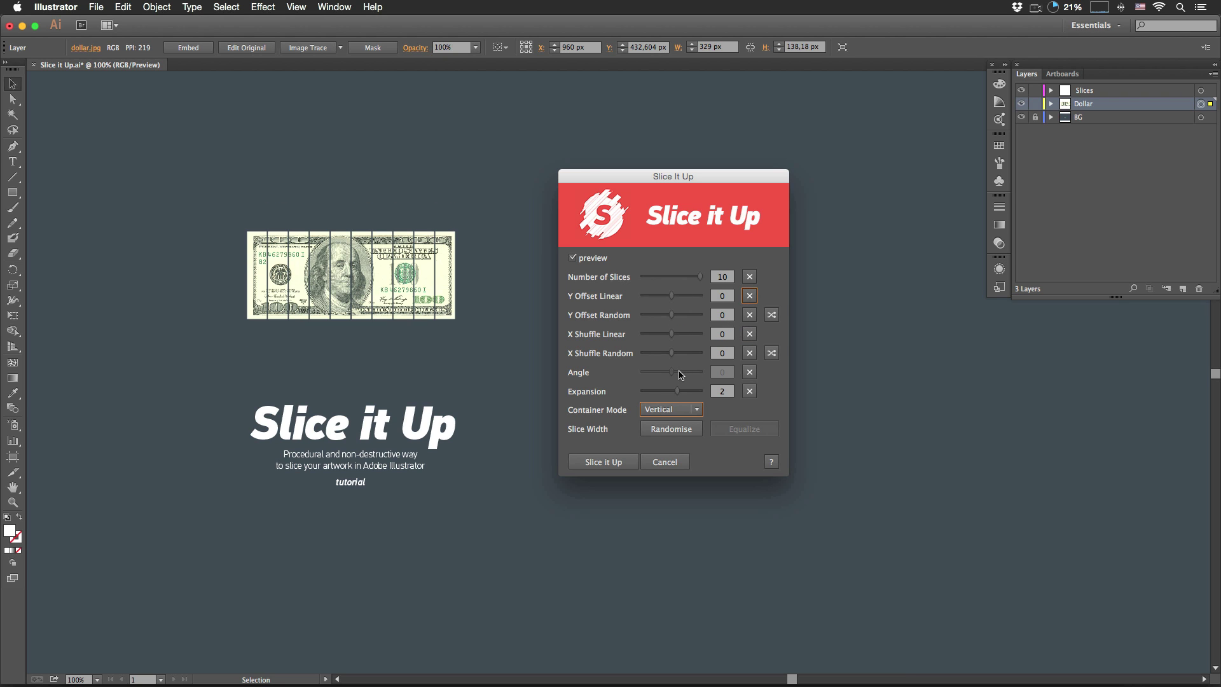
Step: Switch the container mode to Horizontal and set X Shuffle Linear to 23
left_click(695, 411)
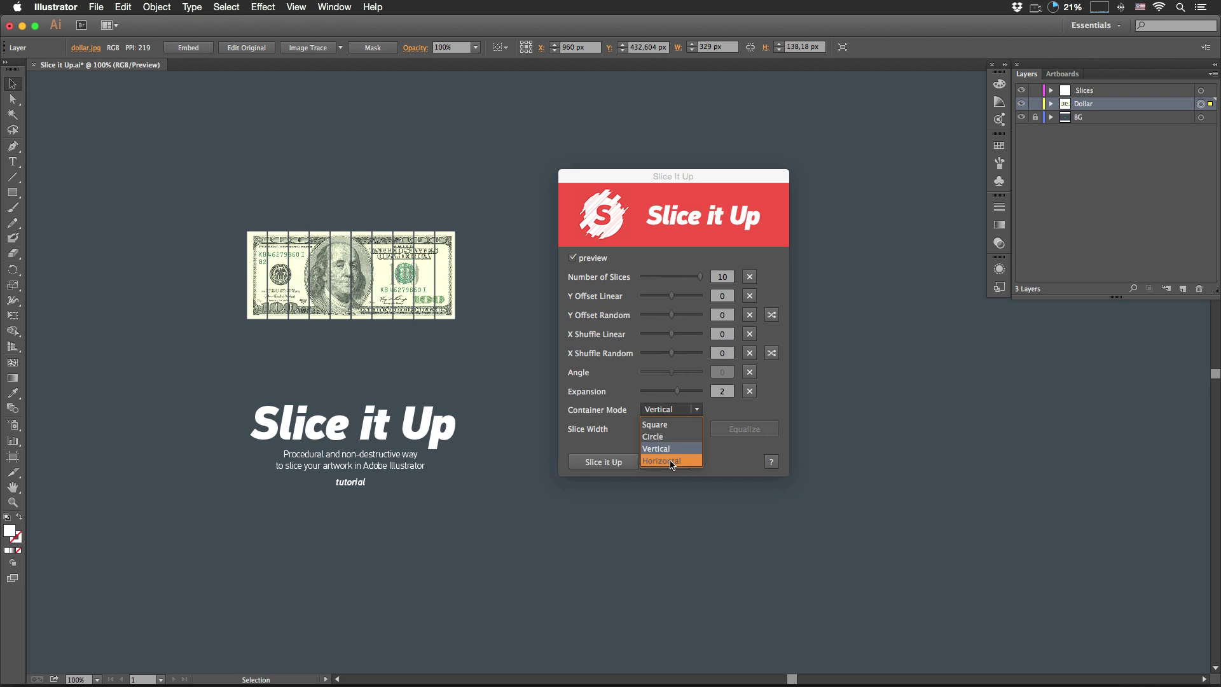
left_click(674, 460)
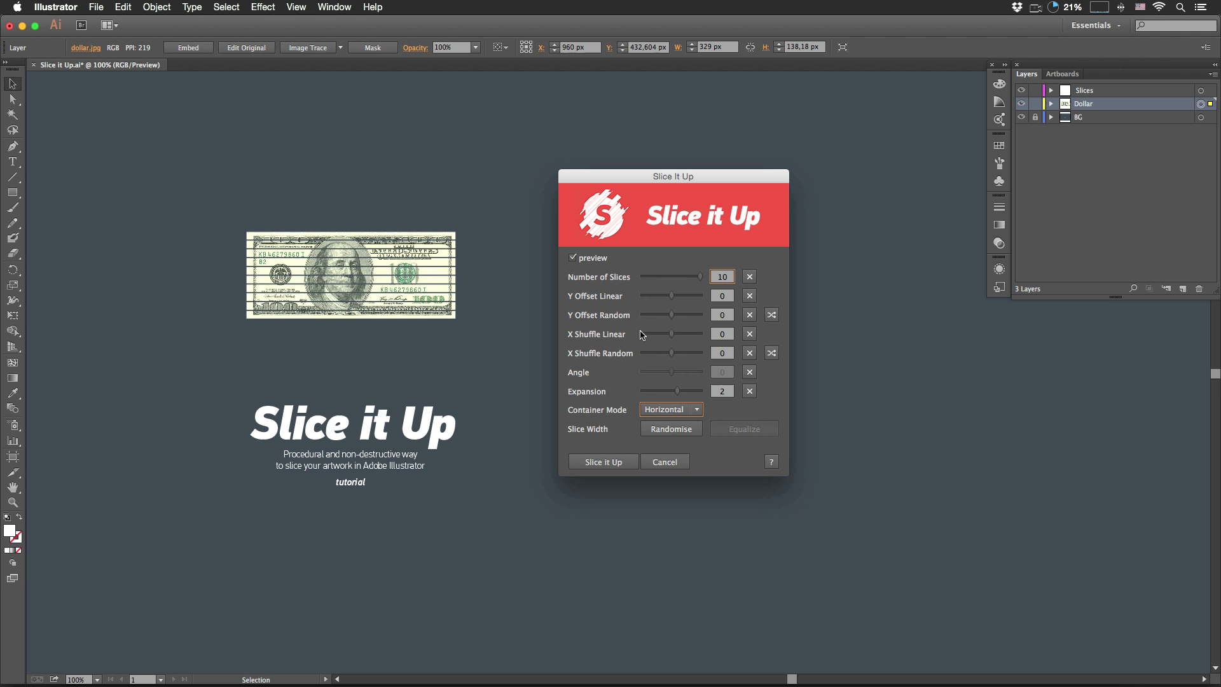
left_click_drag(671, 334, 679, 337)
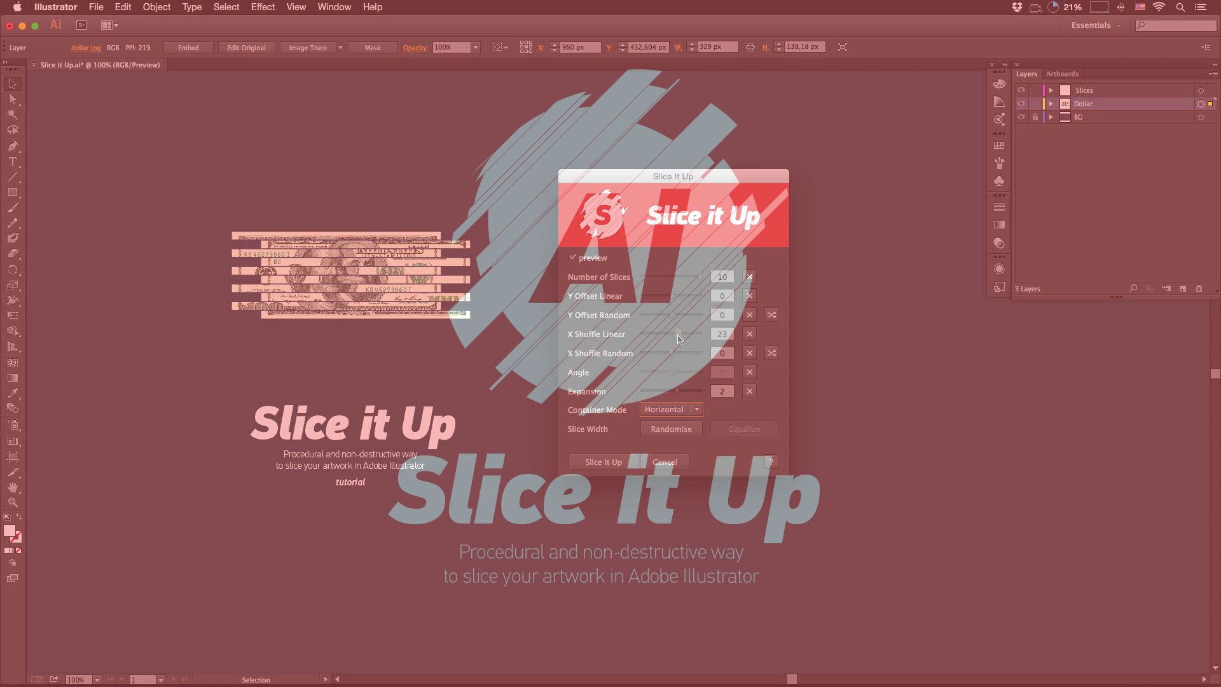